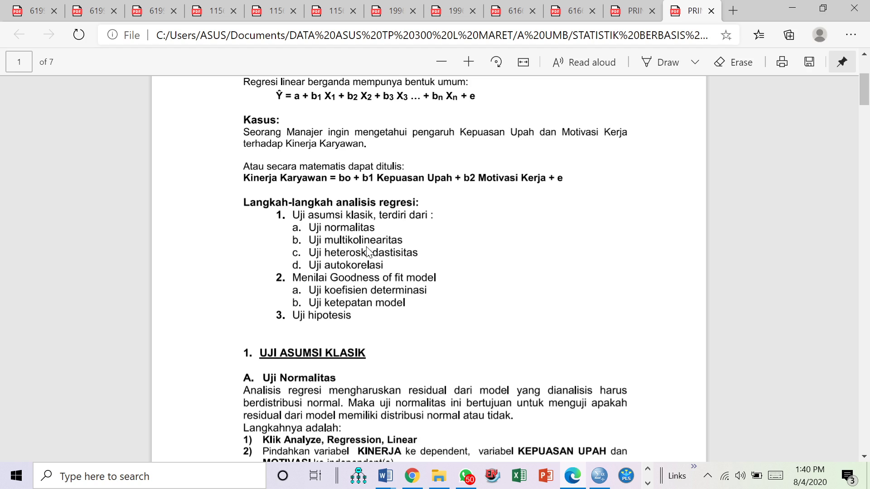
Step: Read the Uji Normalitas instructions in the PDF guide and switch to the SPSS Data Editor, dismissing the chat notification
scroll(390, 265, down, 3)
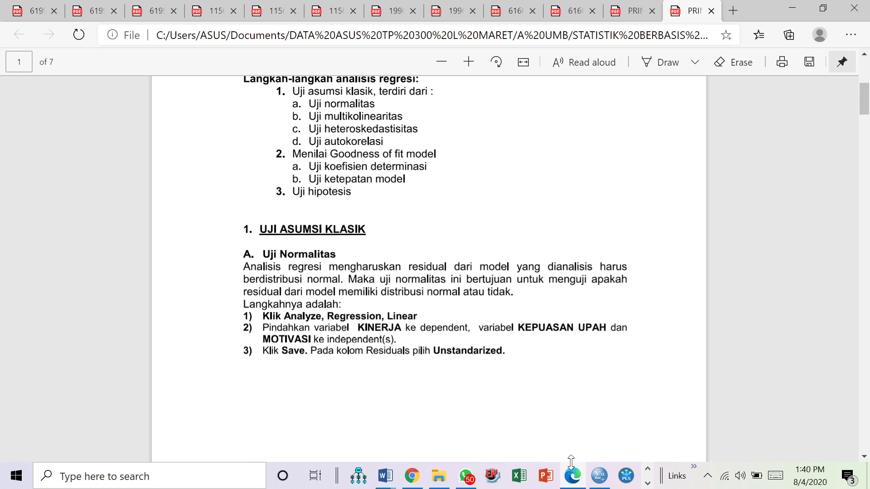
click(599, 478)
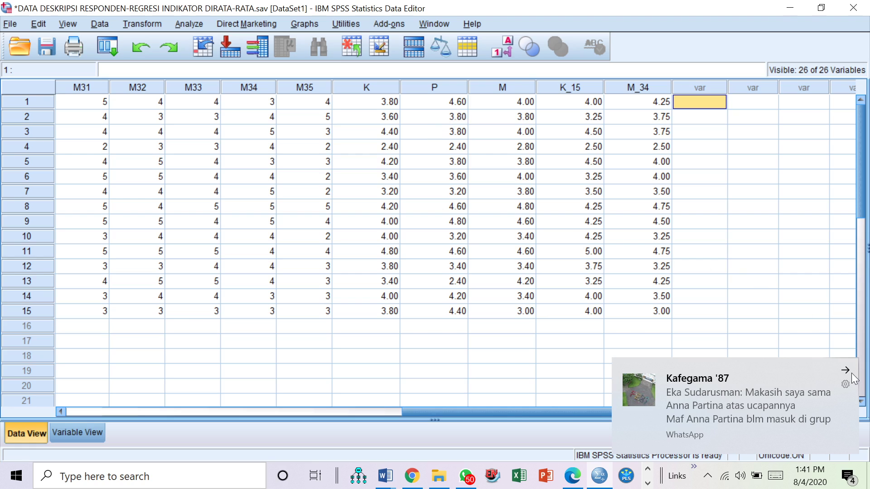
click(848, 368)
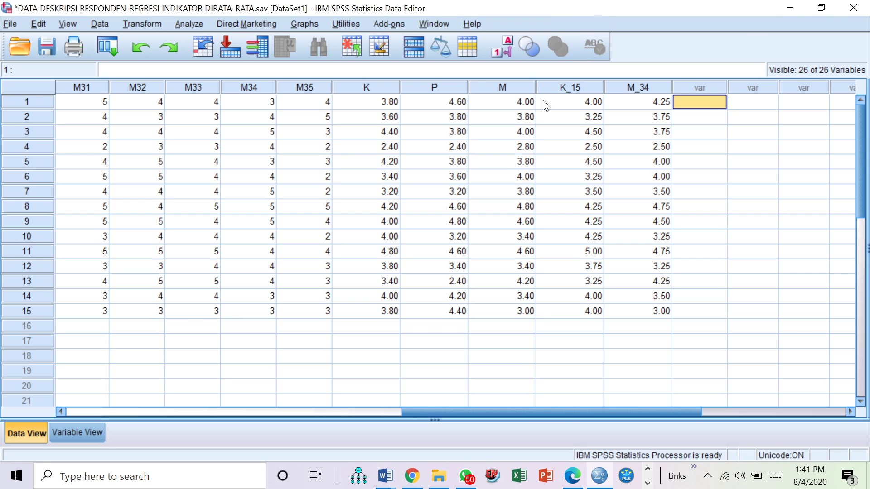
click(192, 22)
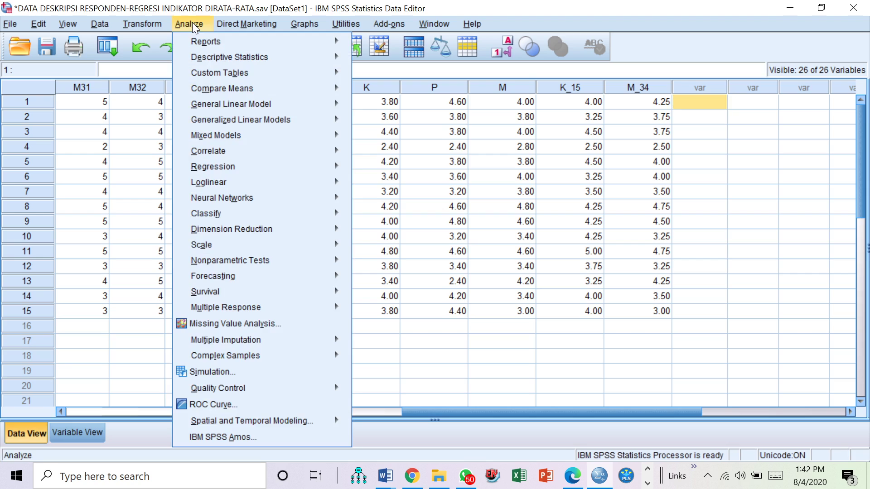
mouse_move(231, 169)
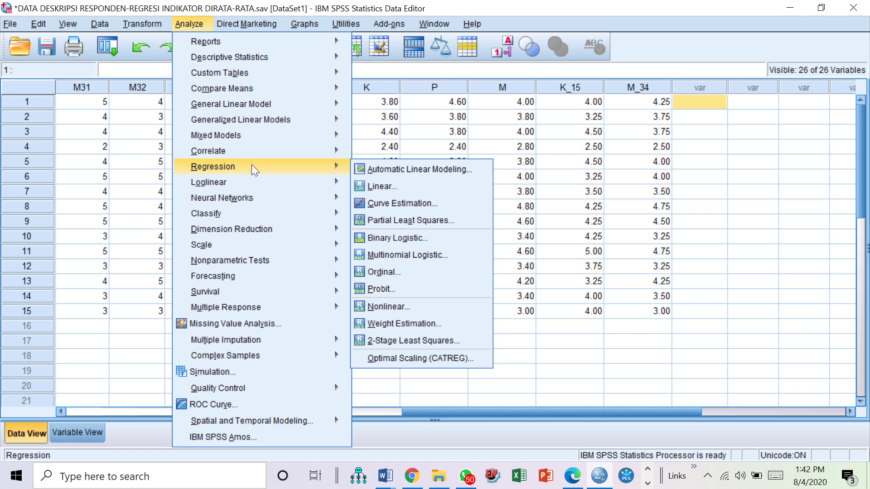
click(383, 187)
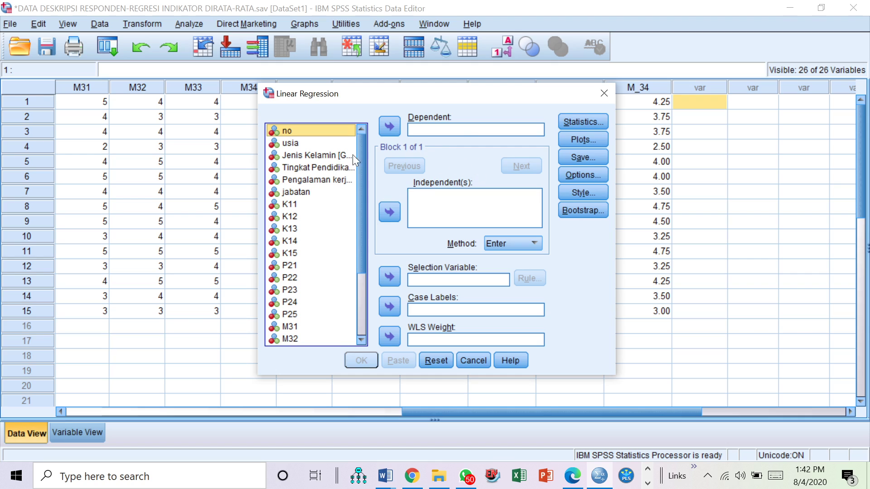
scroll(351, 224, down, 1)
scroll(351, 224, down, 2)
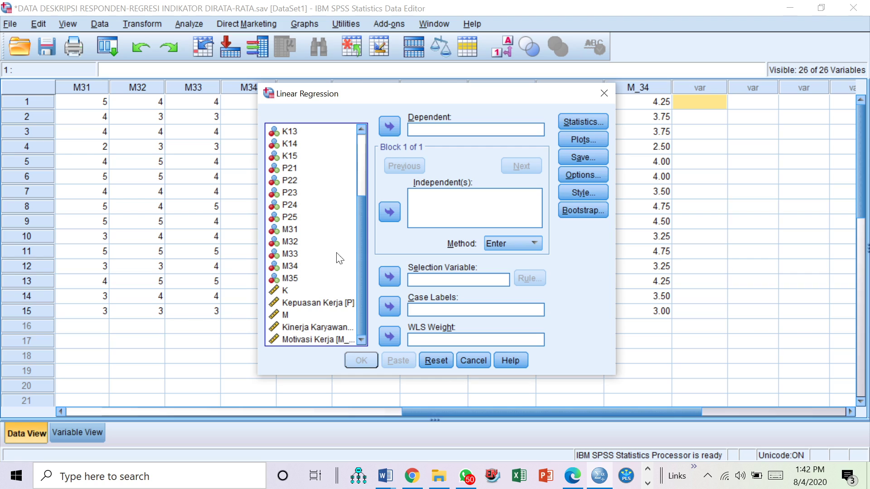
click(326, 327)
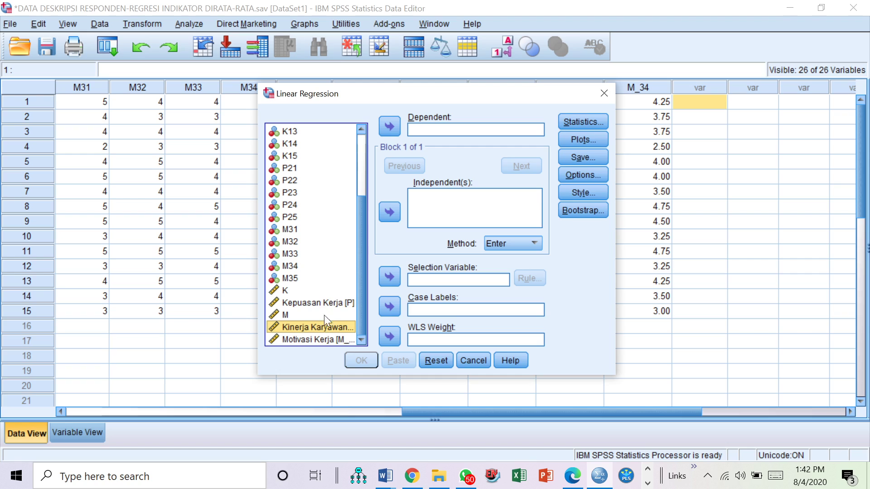
click(466, 358)
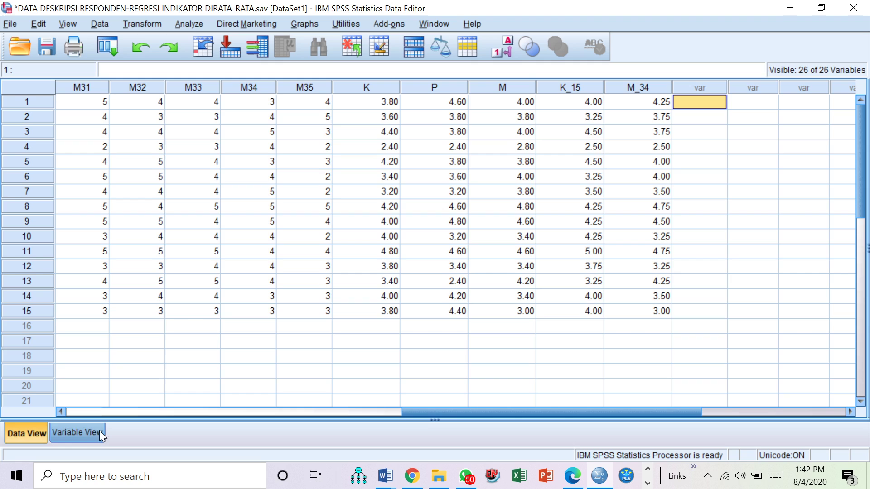
Step: Check the names and labels of the averaged variables in the variable definitions, and return to the data values
click(80, 435)
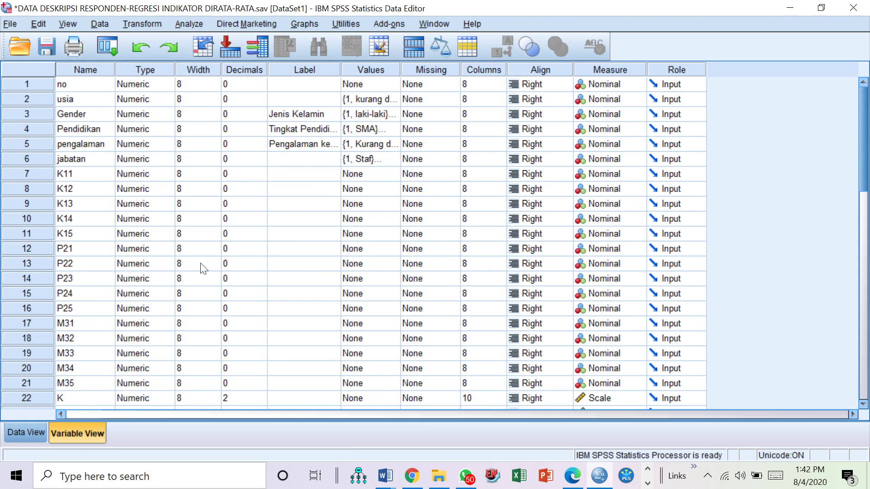
scroll(226, 266, down, 5)
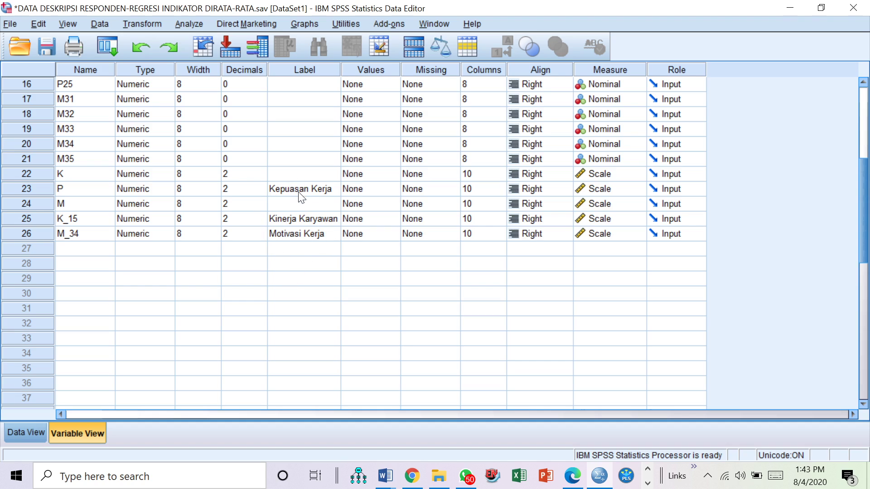
click(36, 433)
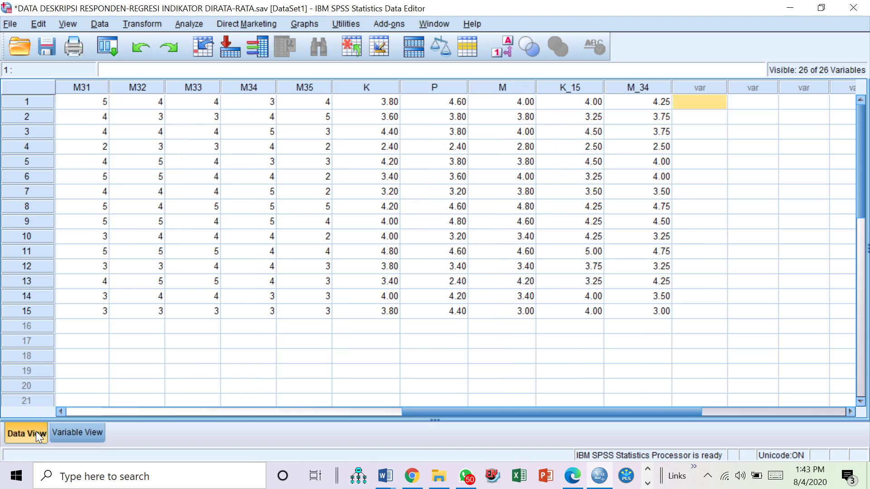
Step: Start a Linear Regression with Kinerja Karyawan [K_15] as the dependent variable
click(187, 23)
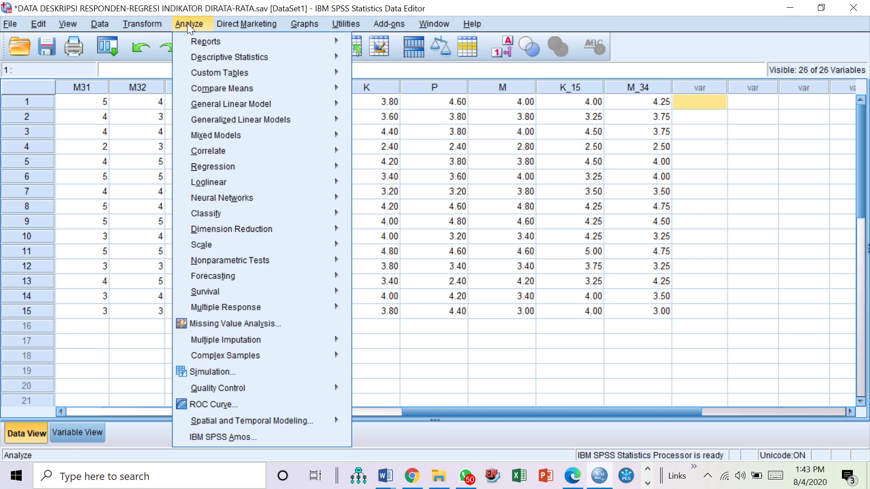
mouse_move(282, 165)
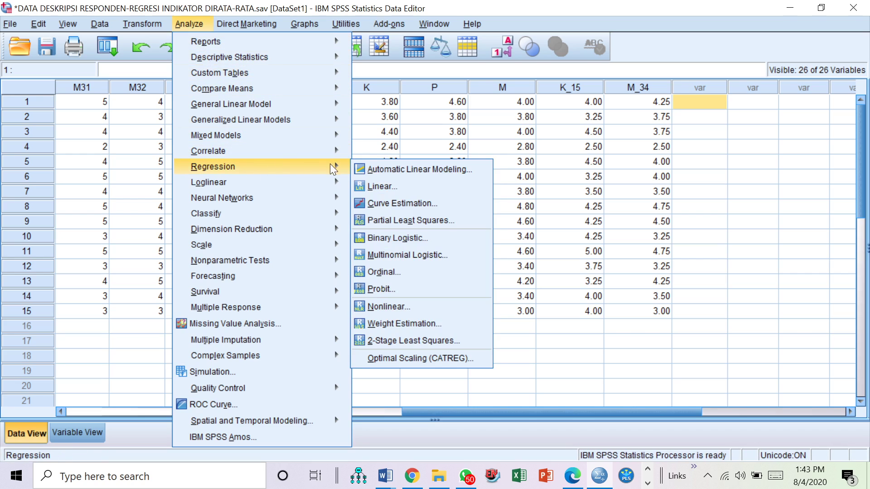
click(391, 186)
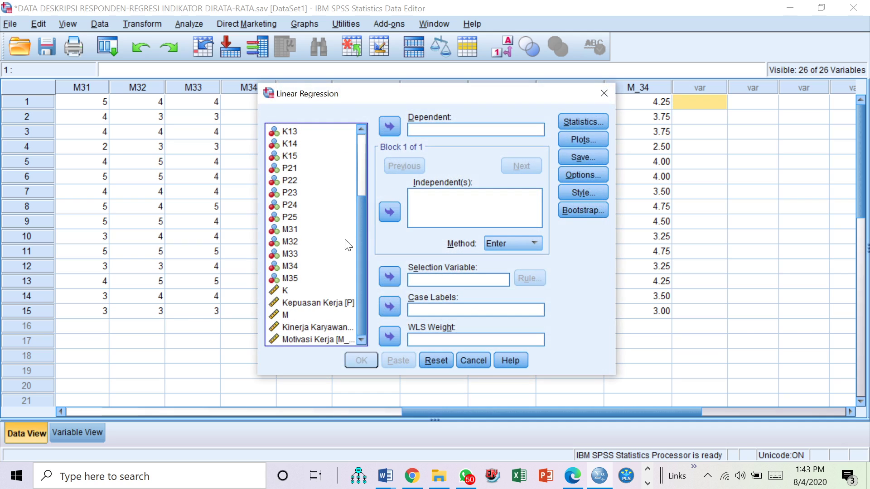
click(335, 326)
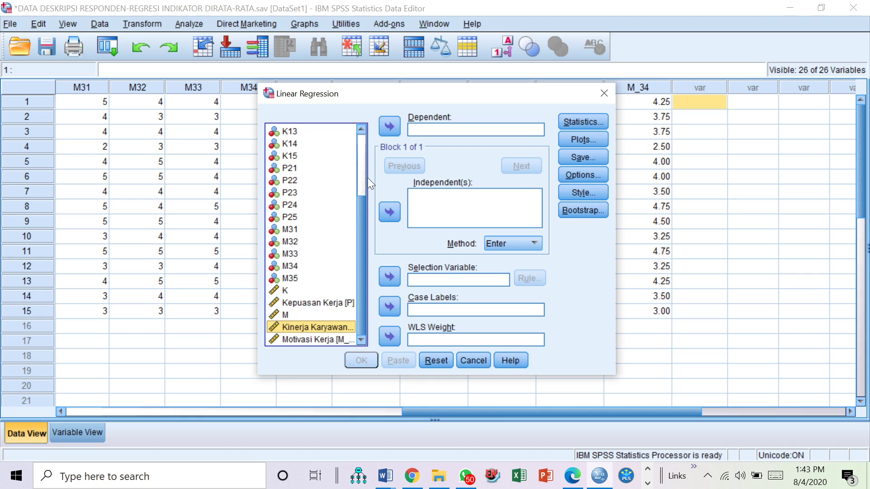
click(390, 126)
Step: Add Kepuasan Kerja [P] and Motivasi Kerja [M_34] as the independent variables of the regression
click(339, 316)
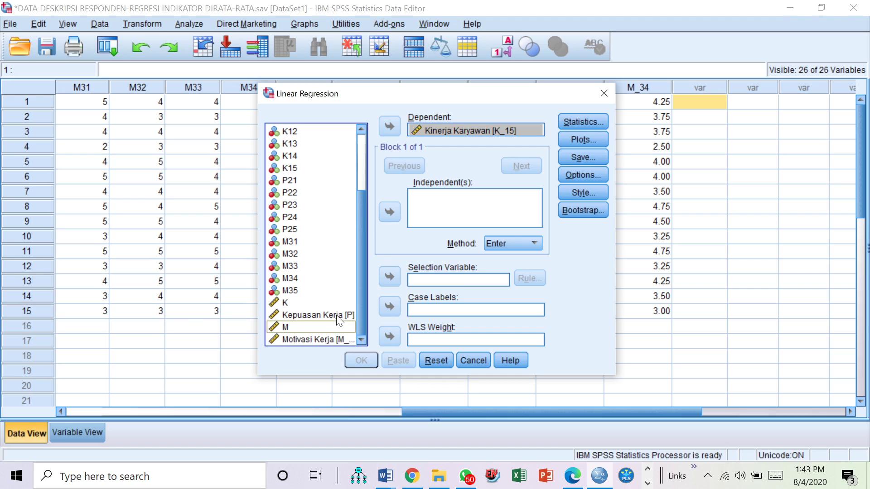
click(391, 212)
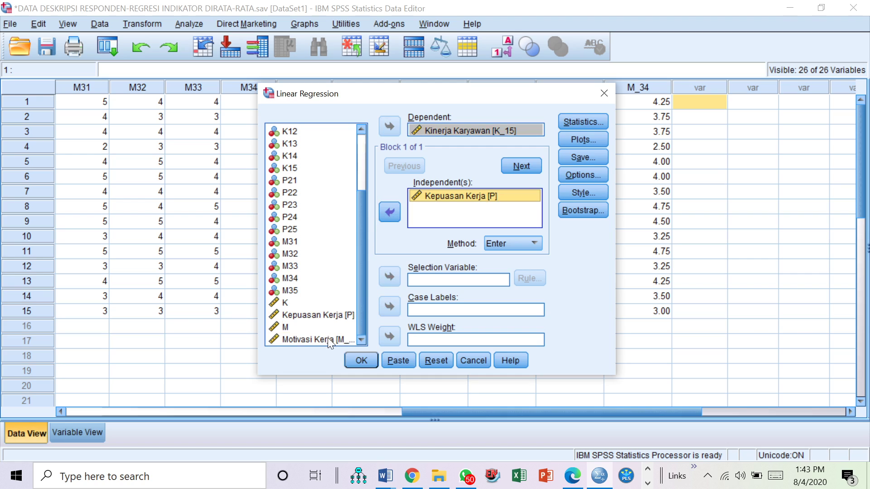
click(326, 341)
click(383, 211)
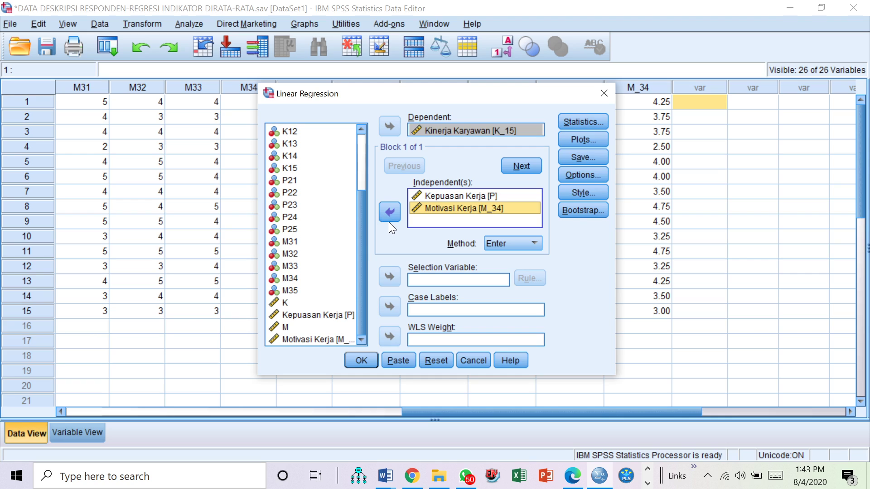
Step: Include R squared change, Descriptives, Part and partial correlations and Collinearity diagnostics in the regression statistics
click(588, 119)
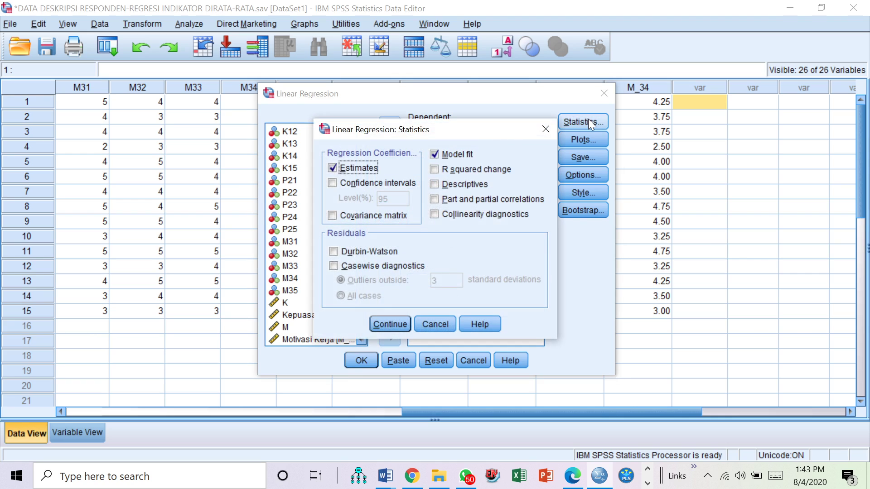
click(437, 170)
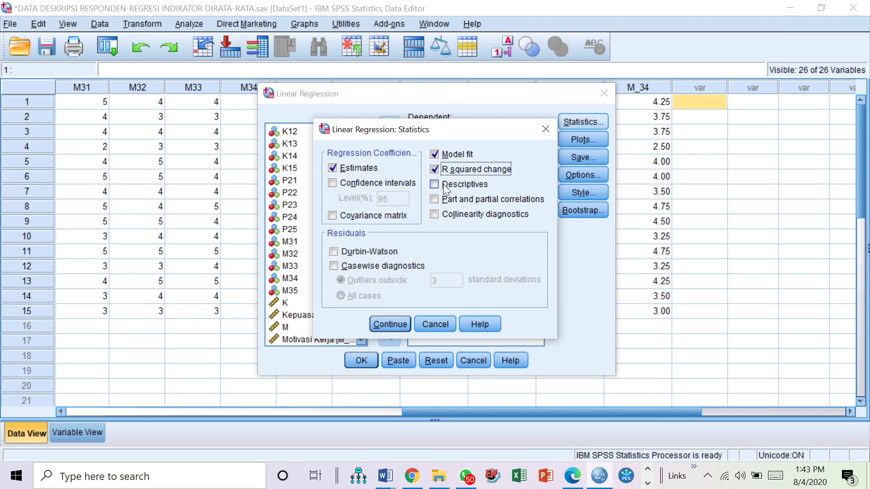
click(444, 184)
click(445, 199)
click(443, 215)
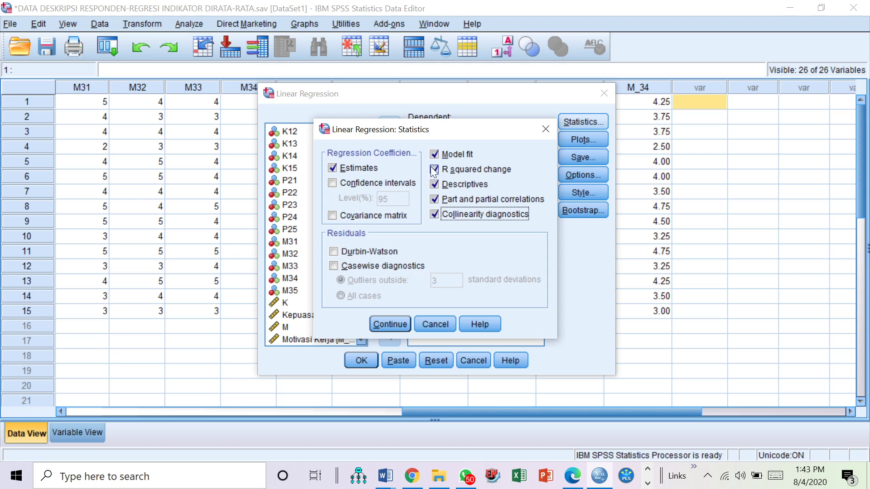
click(395, 323)
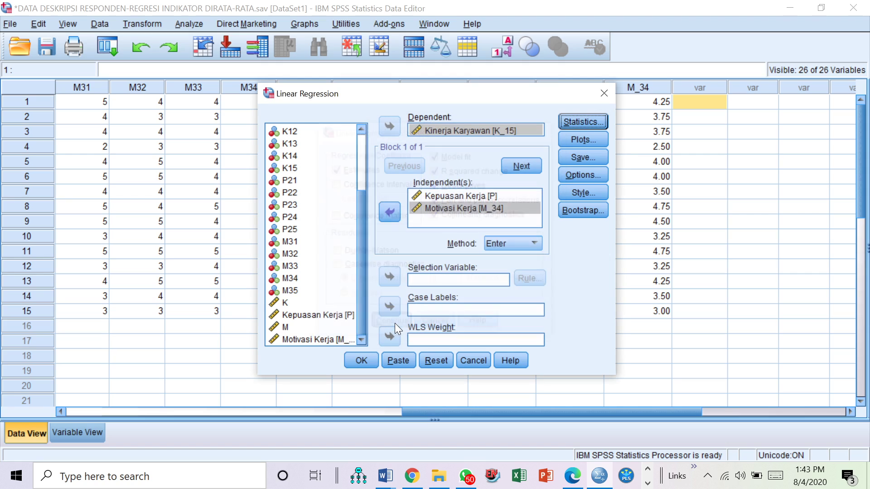
Step: Open the regression plot settings and assign *ZPRED to the Y axis of the scatterplot
click(583, 140)
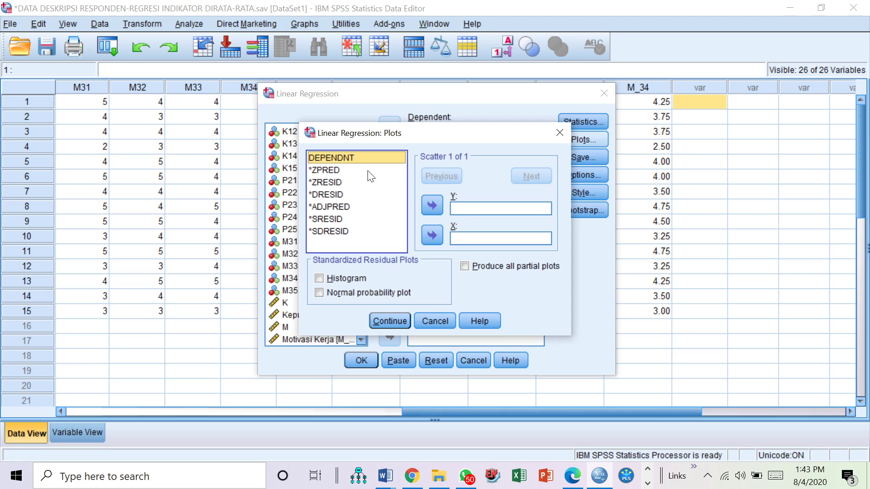
click(333, 171)
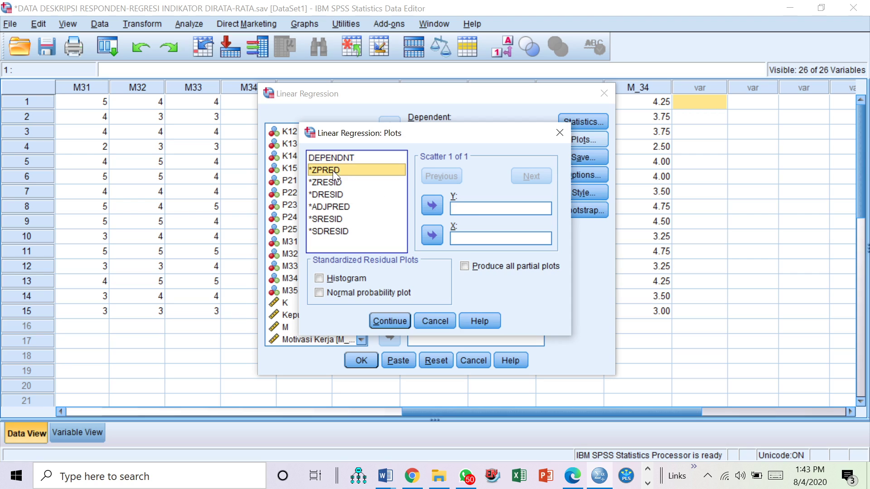
click(431, 202)
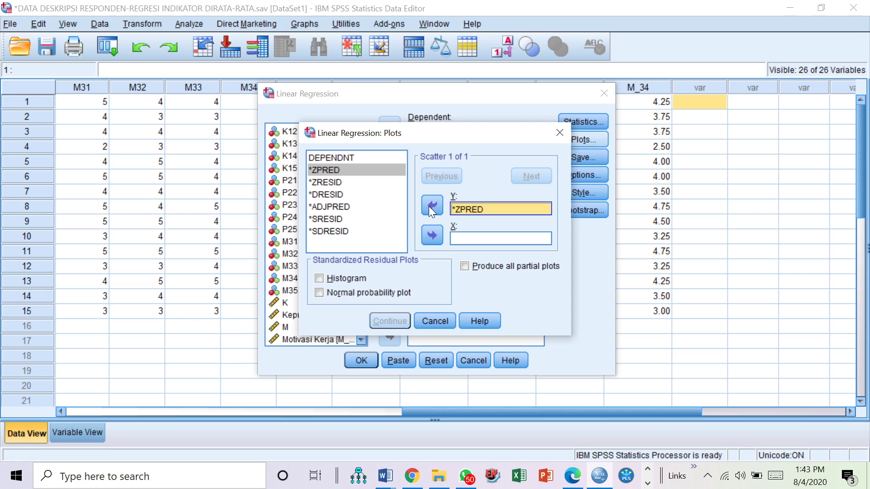
click(324, 219)
click(342, 209)
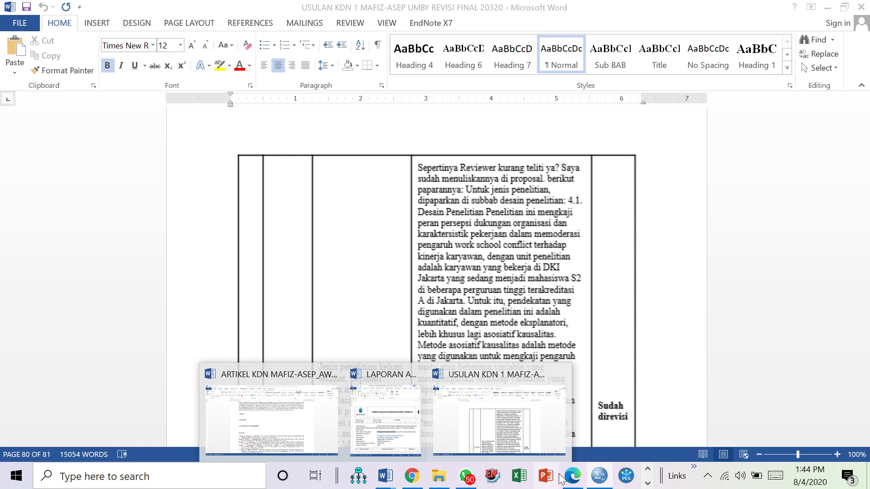
Step: Switch to the PDF regression guide in Edge and review its plot settings, residual saving, assumption tests and hypothesis test sections
mouse_move(572, 475)
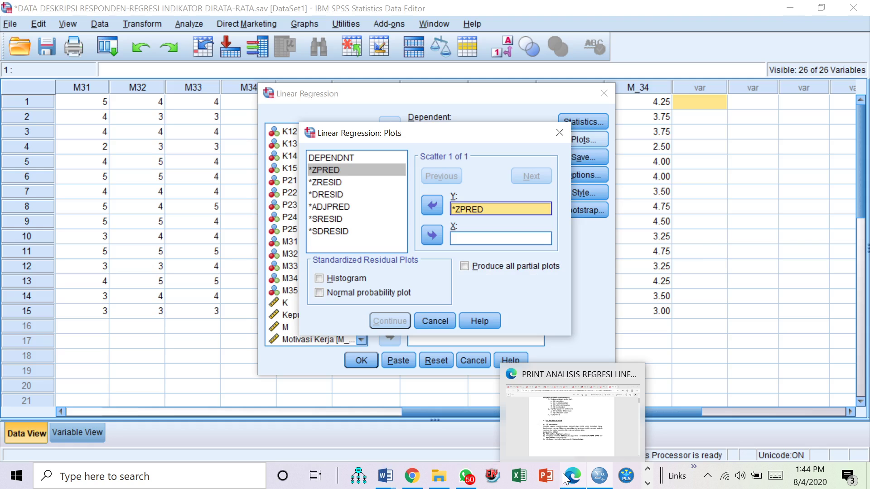
click(572, 434)
scroll(561, 286, down, 10)
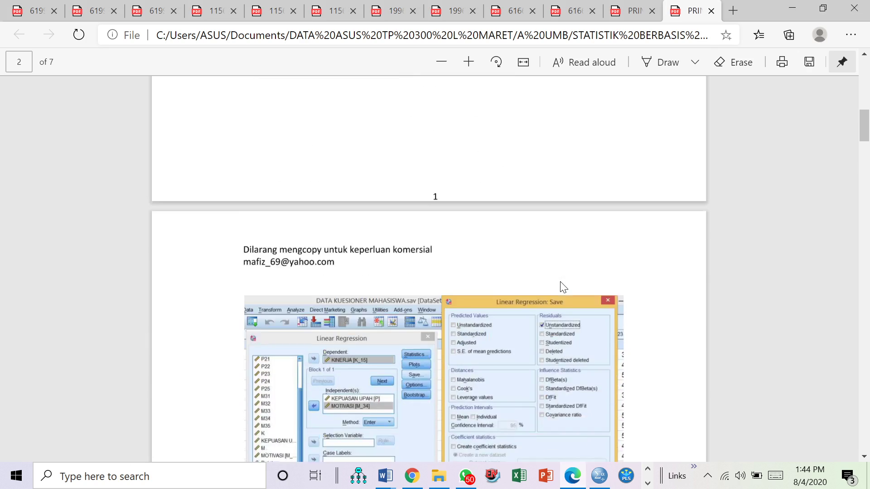
scroll(564, 287, up, 3)
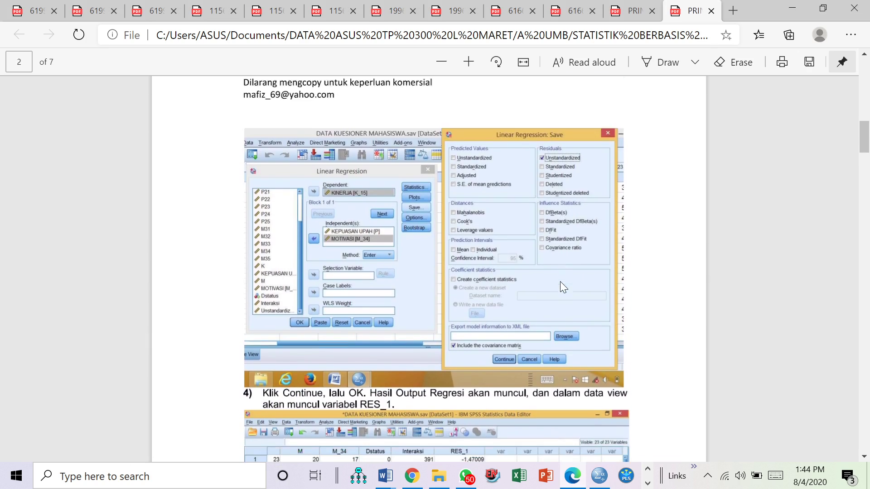
scroll(563, 287, down, 12)
scroll(564, 287, down, 4)
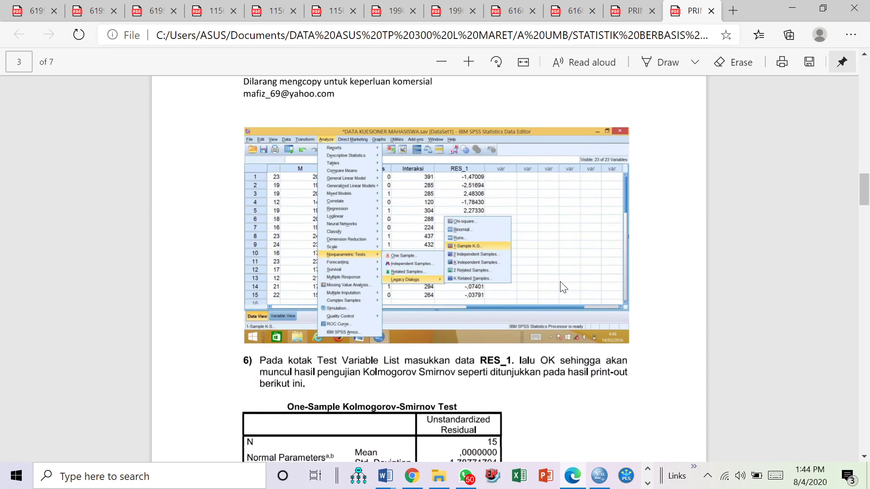
scroll(563, 287, down, 18)
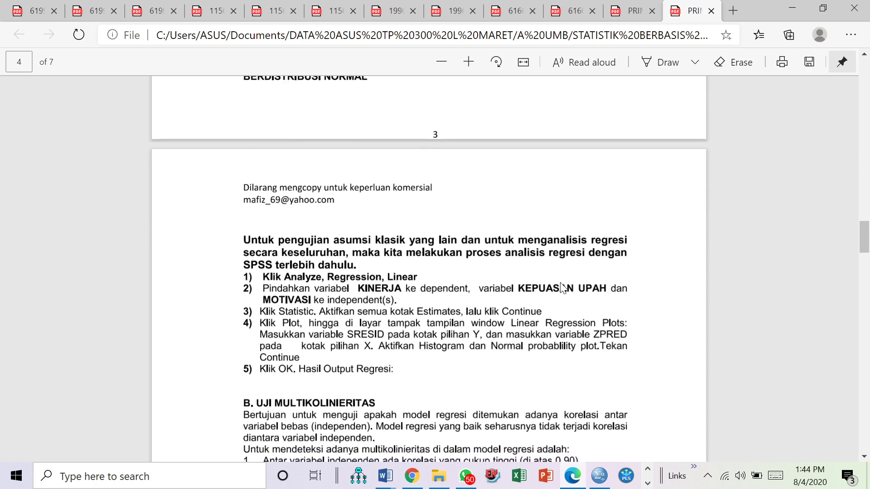
scroll(563, 288, down, 20)
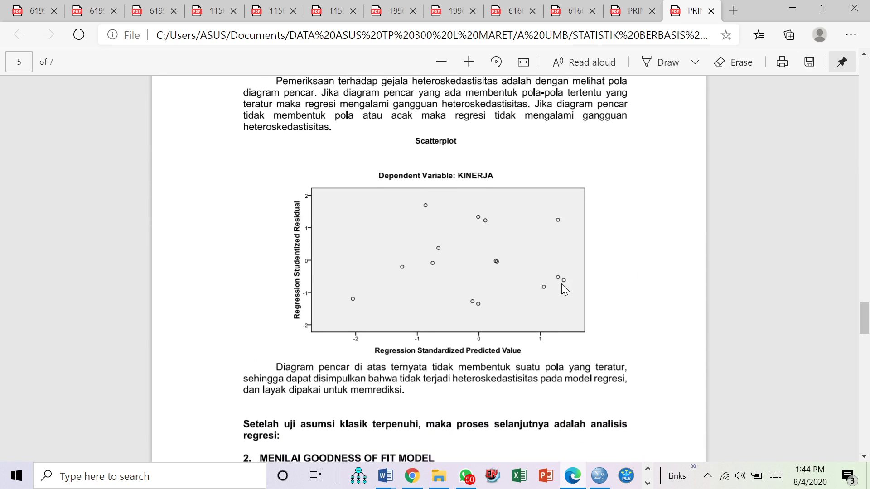
scroll(564, 290, down, 20)
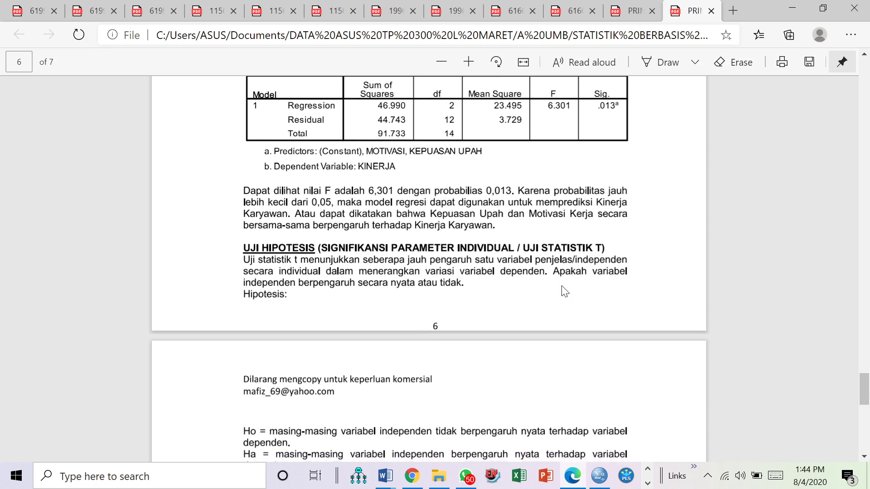
scroll(563, 290, down, 5)
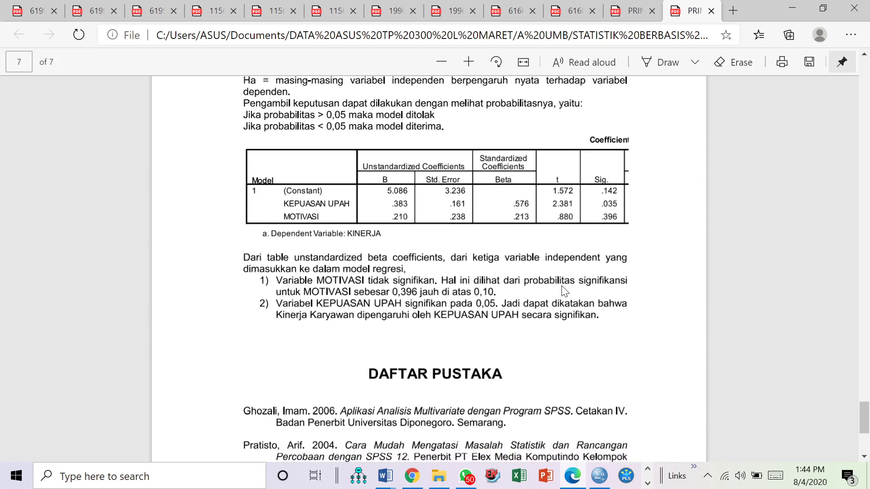
scroll(563, 290, up, 20)
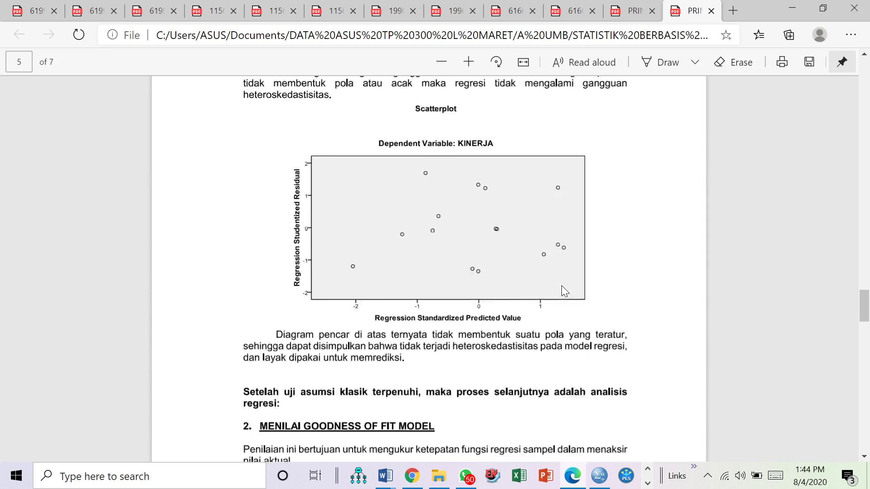
scroll(563, 290, up, 20)
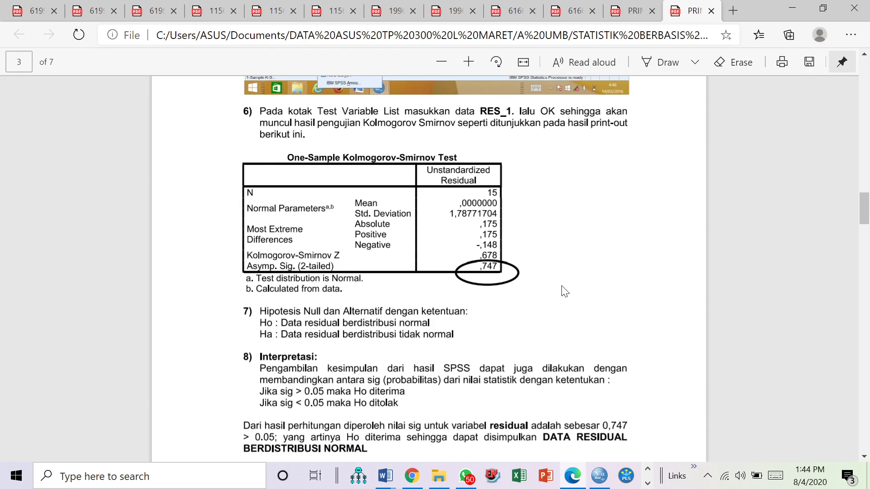
scroll(565, 291, up, 15)
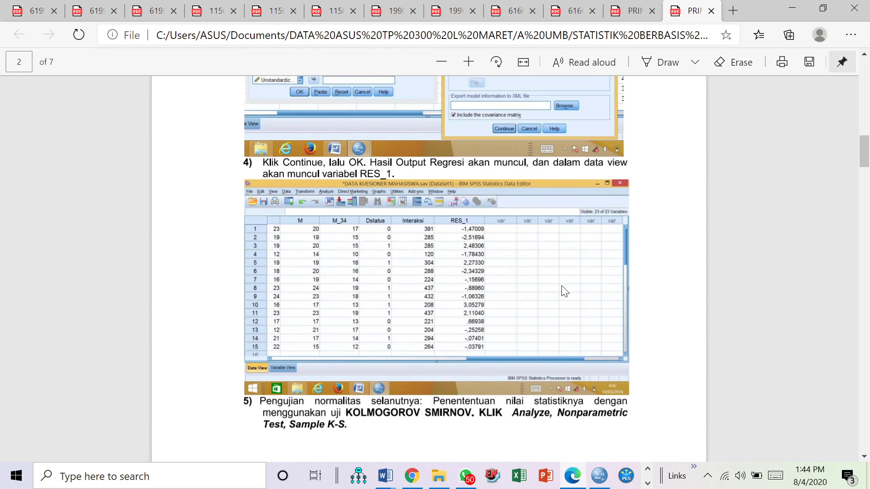
scroll(565, 291, up, 5)
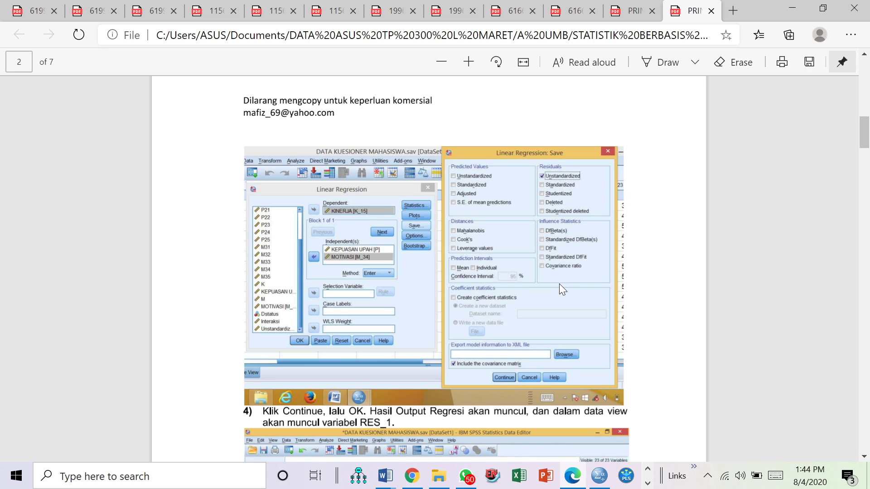
scroll(562, 286, up, 10)
scroll(562, 288, up, 5)
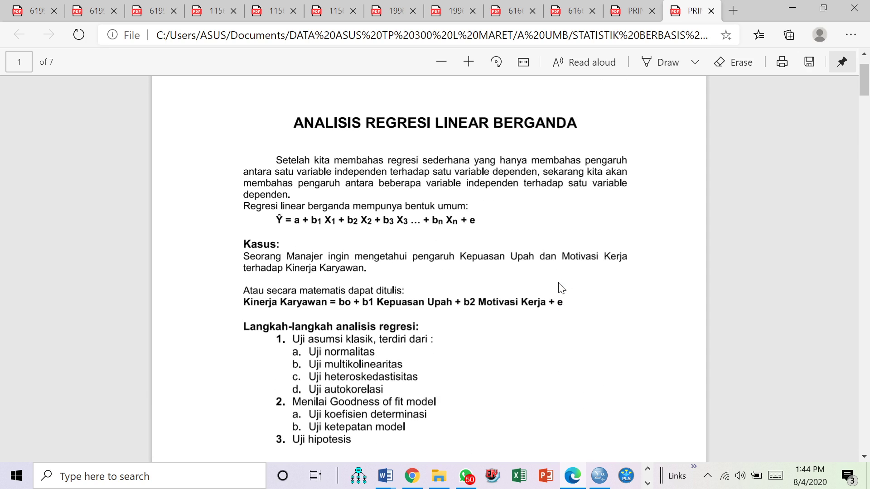
scroll(561, 285, down, 15)
scroll(551, 264, down, 20)
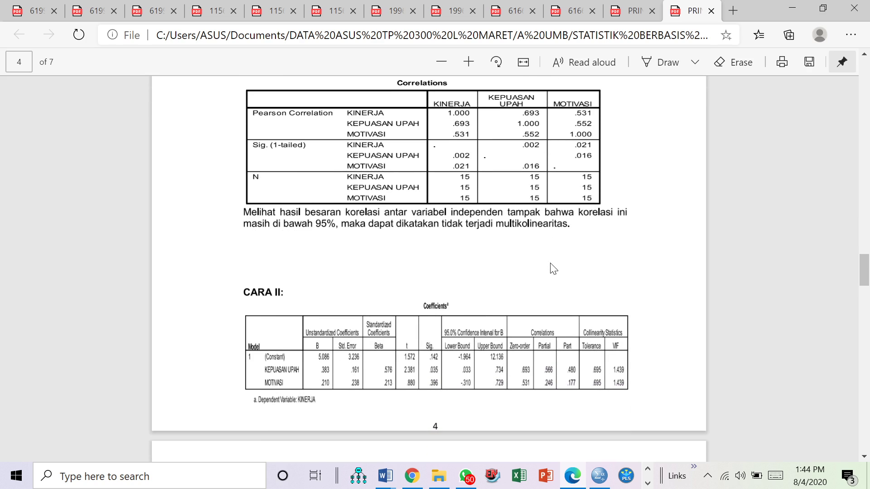
scroll(551, 264, down, 20)
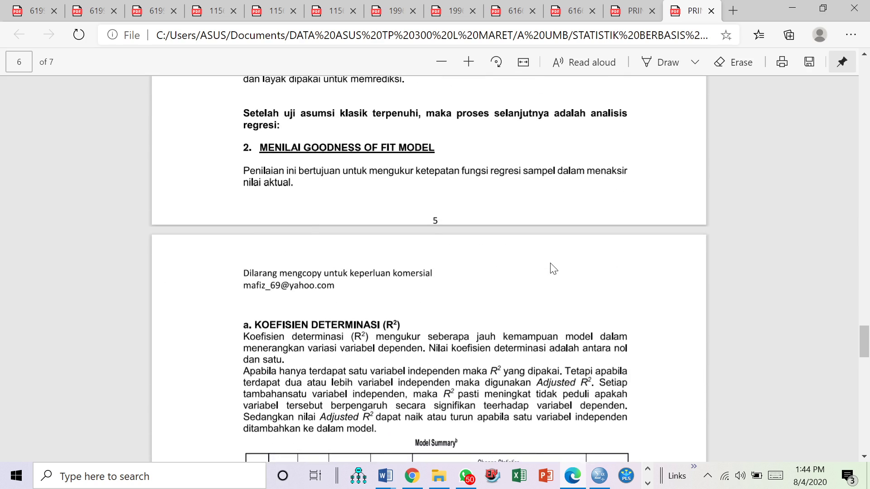
scroll(553, 270, down, 20)
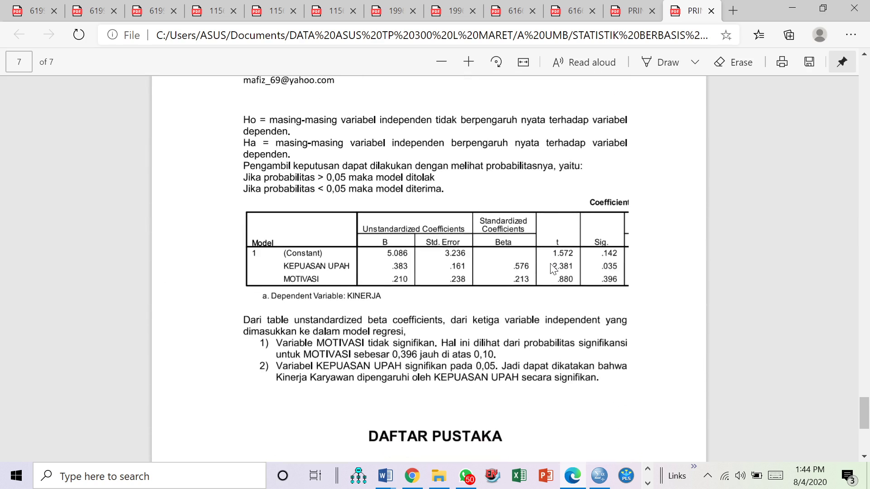
scroll(553, 270, down, 6)
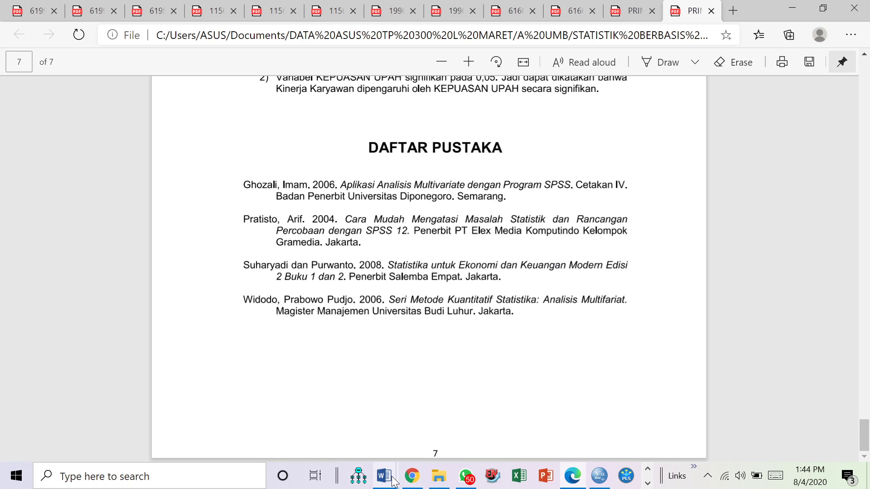
Step: Back in SPSS, replace the scatterplot's Y variable with *SRESID and assign *ZPRED to the X axis
click(595, 476)
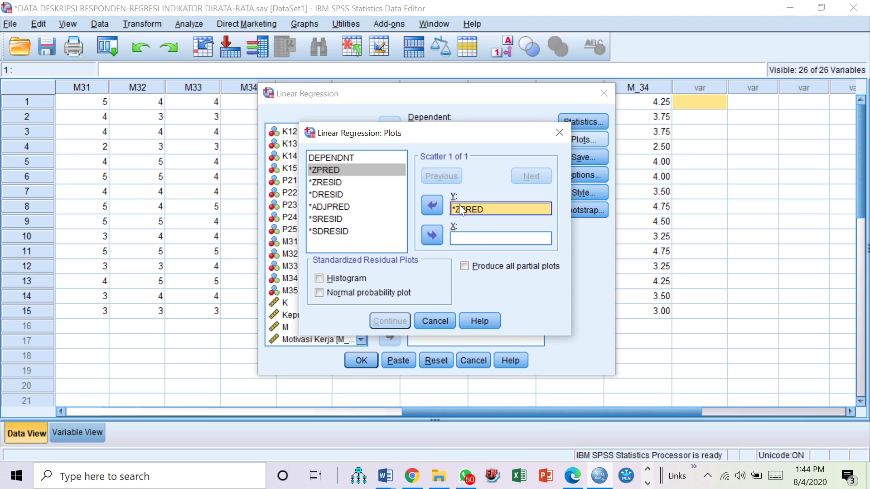
click(432, 205)
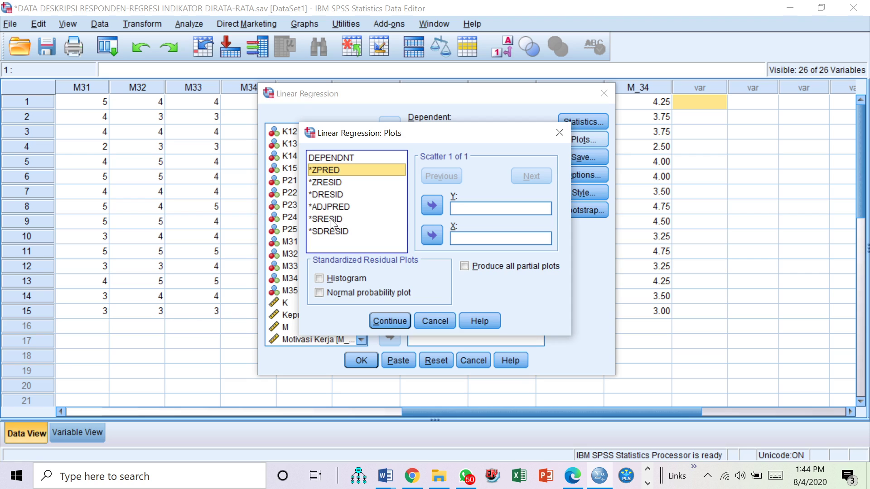
click(330, 220)
click(432, 206)
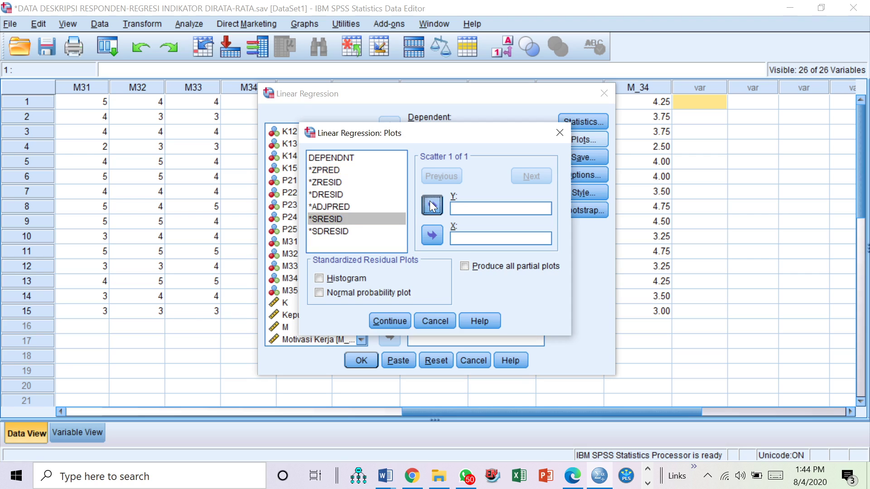
click(334, 172)
click(424, 236)
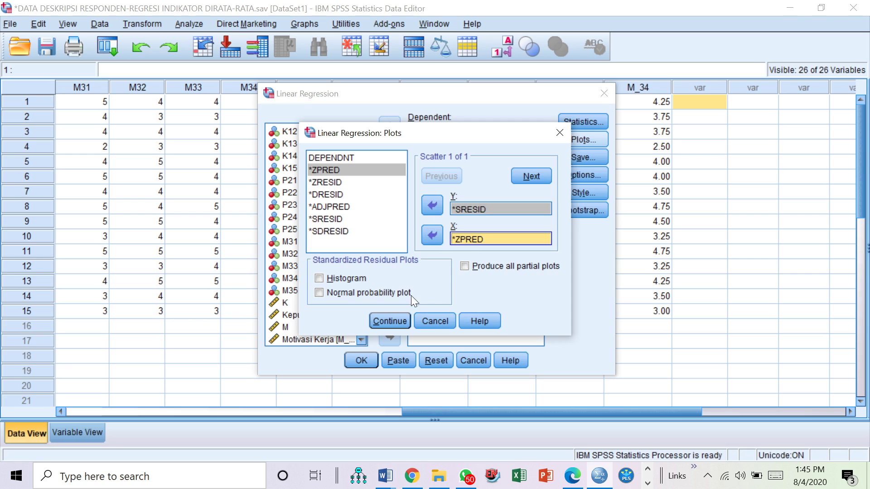
Step: Include the Histogram and Normal probability plot of the standardized residuals and confirm the plot settings
click(348, 279)
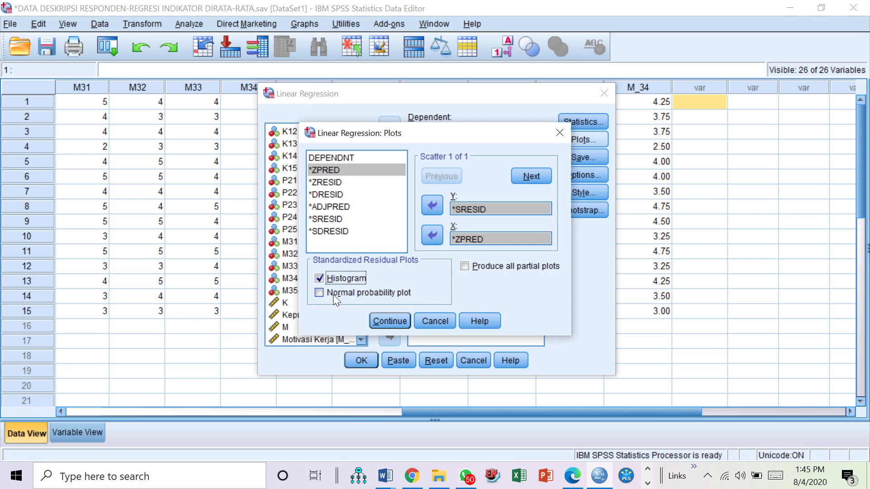
click(336, 292)
click(395, 322)
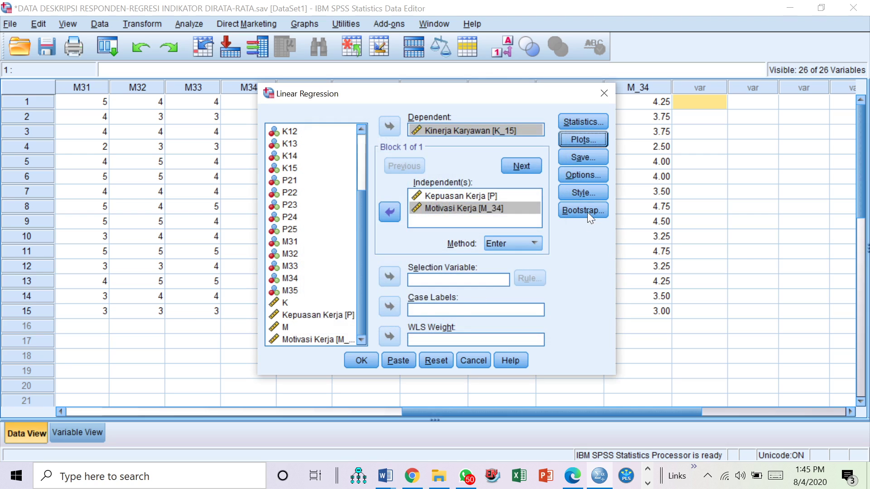
Step: Set the regression to save the Unstandardized residuals as a new variable
click(586, 157)
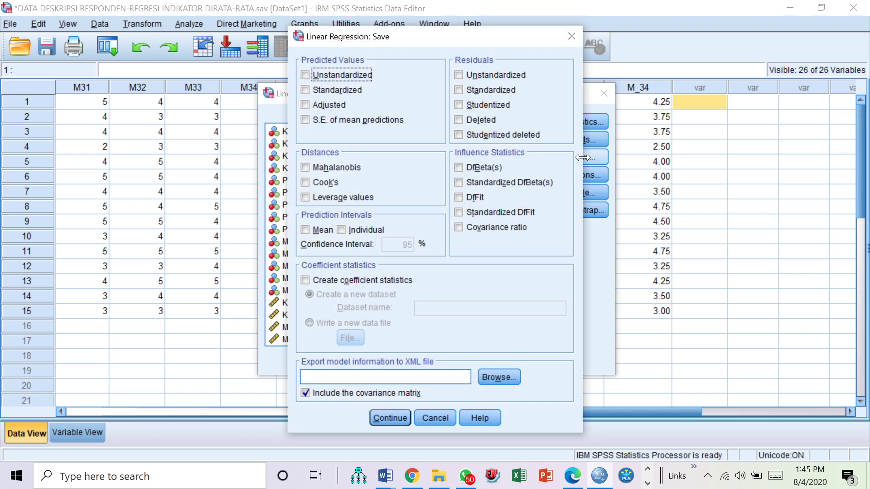
click(490, 75)
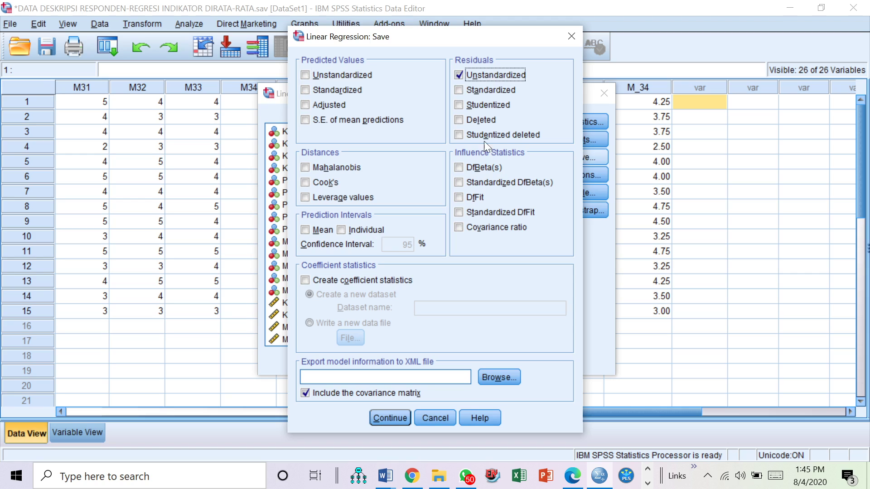
click(389, 418)
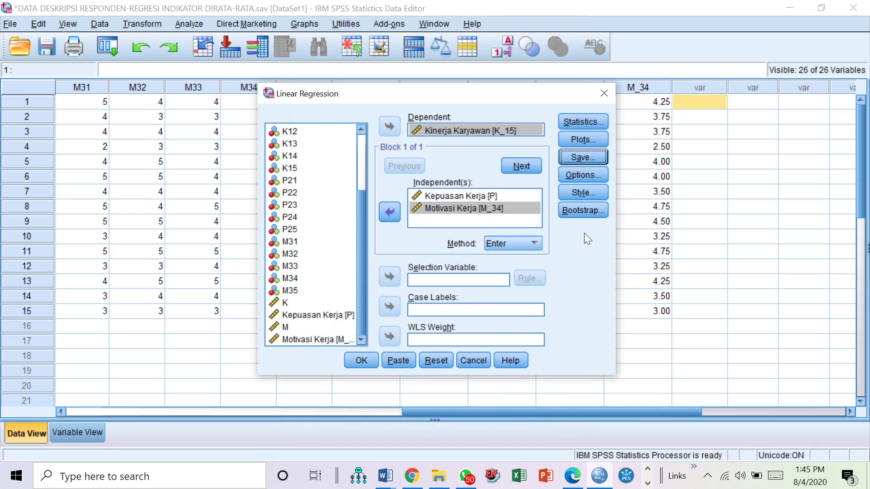
Step: Accept the default regression options and run the linear regression
click(586, 174)
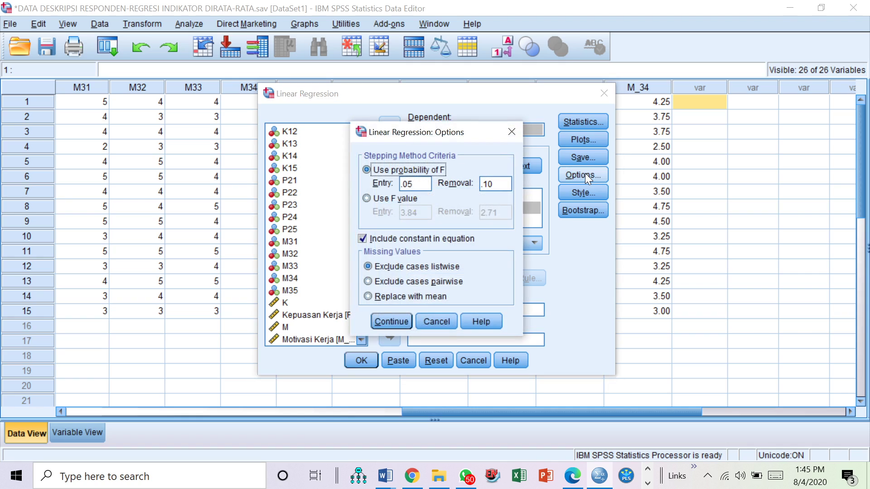
click(393, 321)
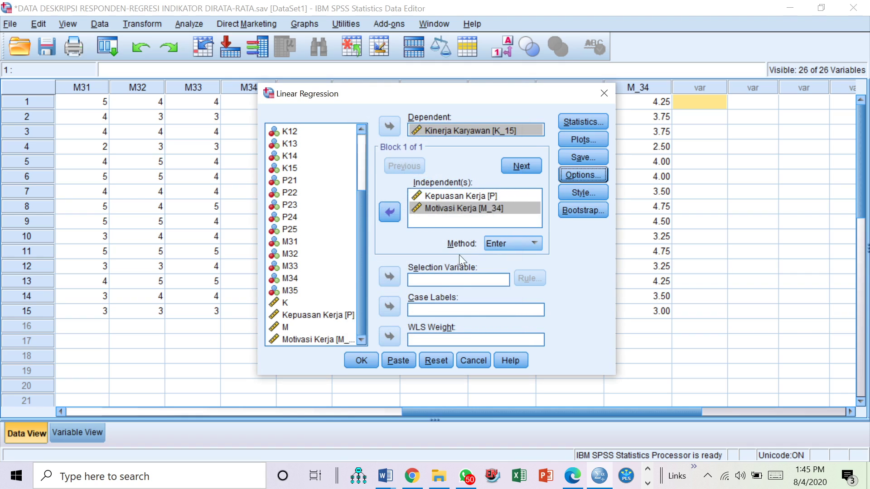
click(360, 361)
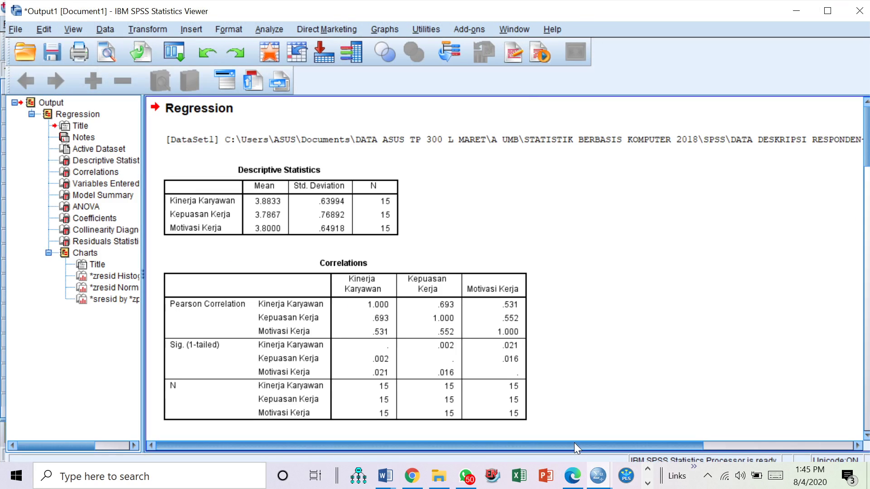
Step: Examine the regression output from the Model Summary, ANOVA and Coefficients tables through collinearity diagnostics and residual statistics to the residual histogram
scroll(637, 361, down, 7)
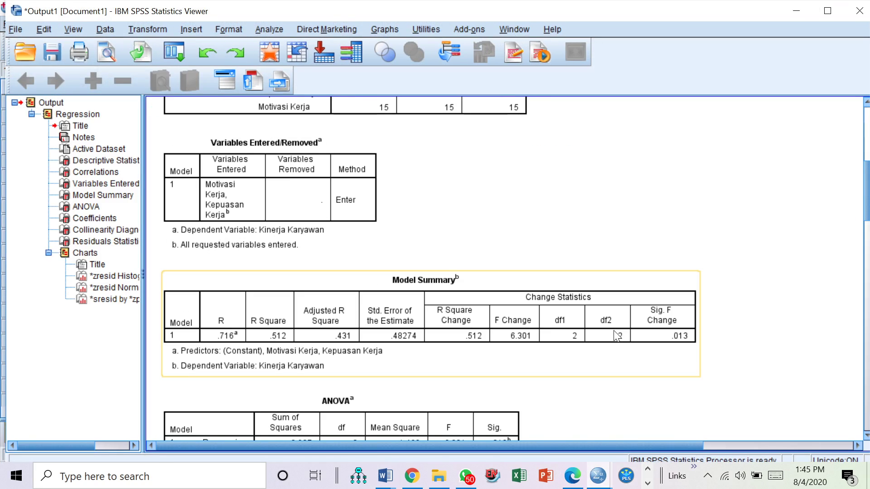
scroll(617, 336, down, 5)
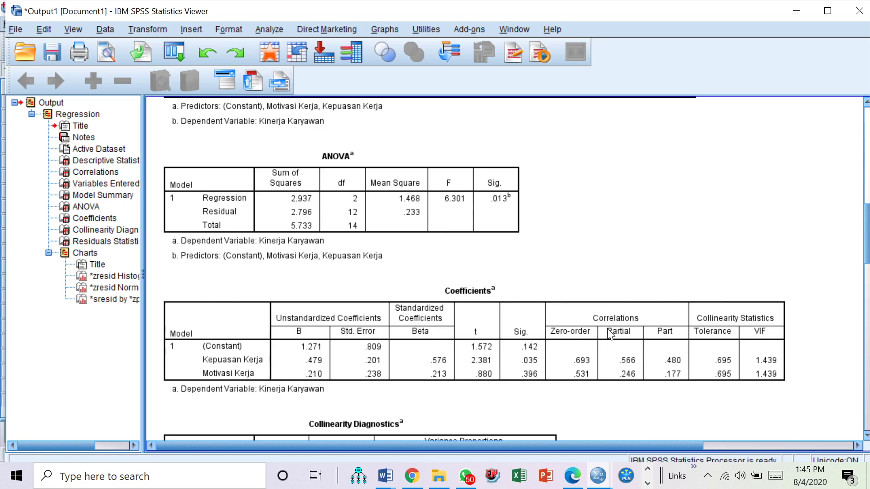
scroll(610, 336, down, 7)
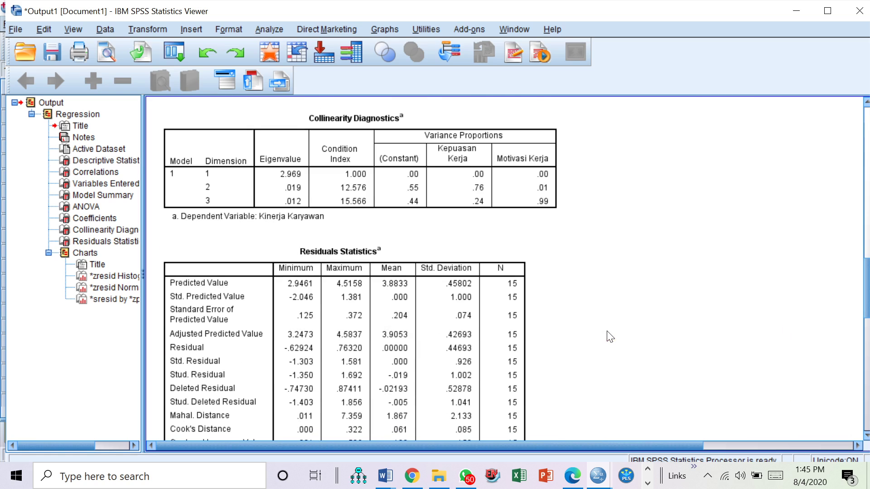
scroll(610, 336, up, 7)
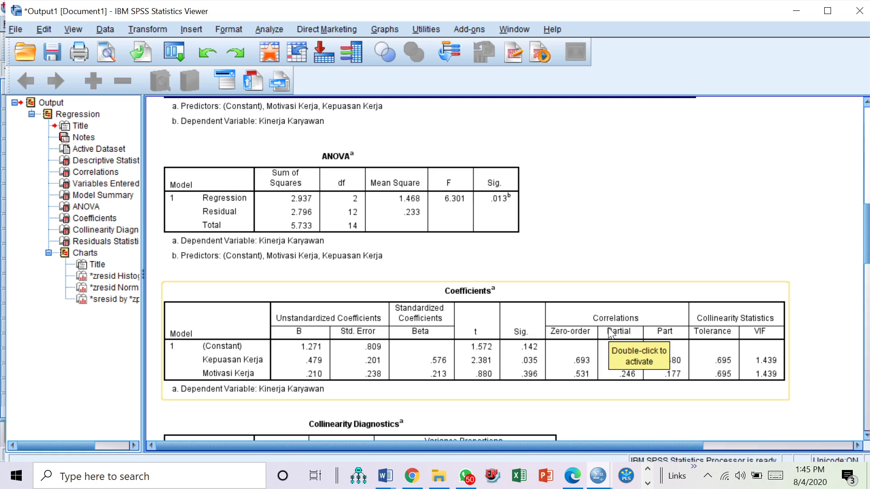
scroll(585, 279, down, 10)
scroll(585, 278, down, 5)
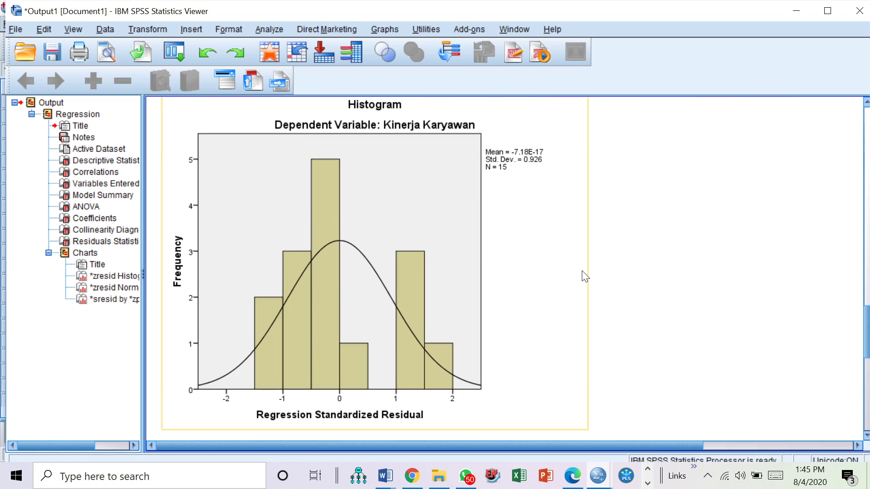
scroll(548, 245, up, 1)
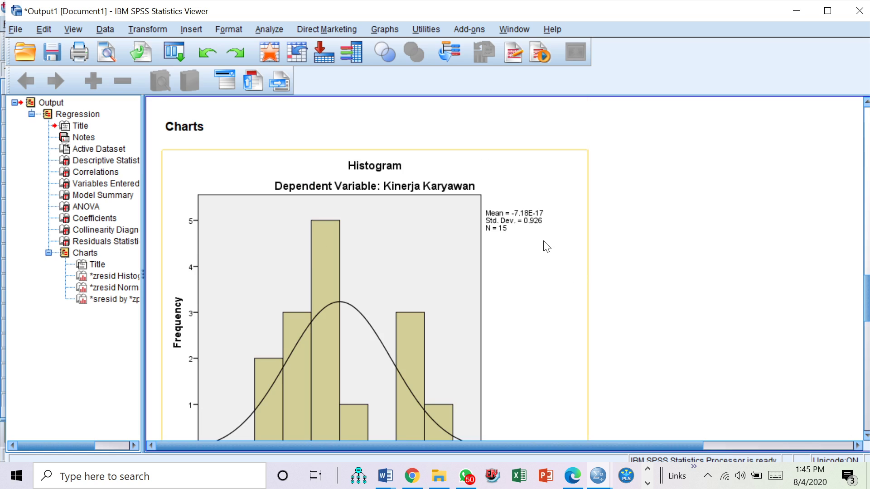
Step: Examine the normal P-P plot and the histogram of the regression standardized residuals for normality
scroll(464, 227, down, 6)
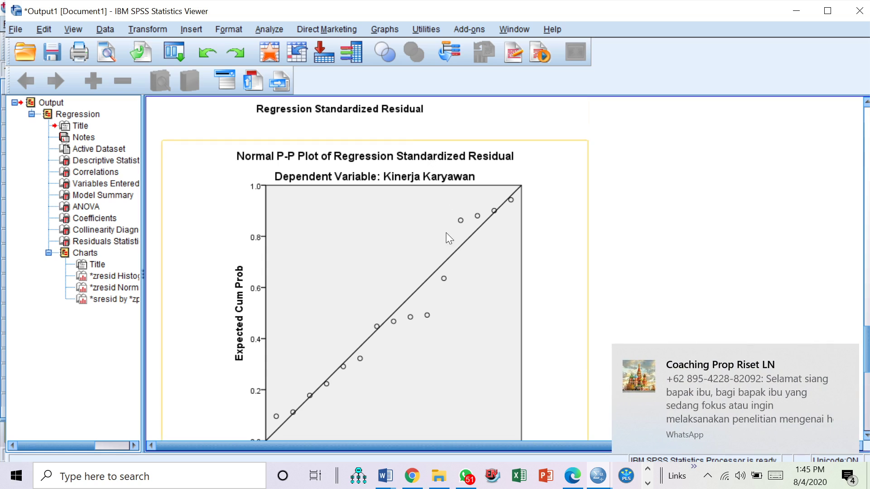
click(850, 356)
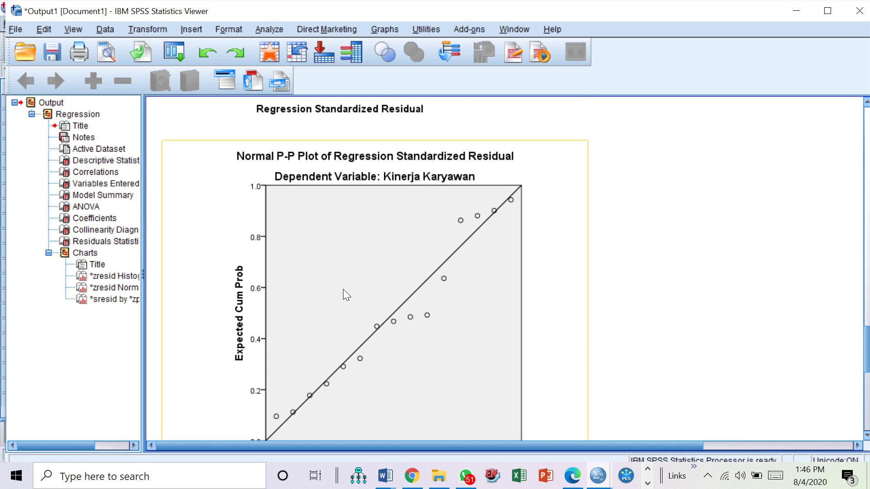
scroll(343, 289, down, 3)
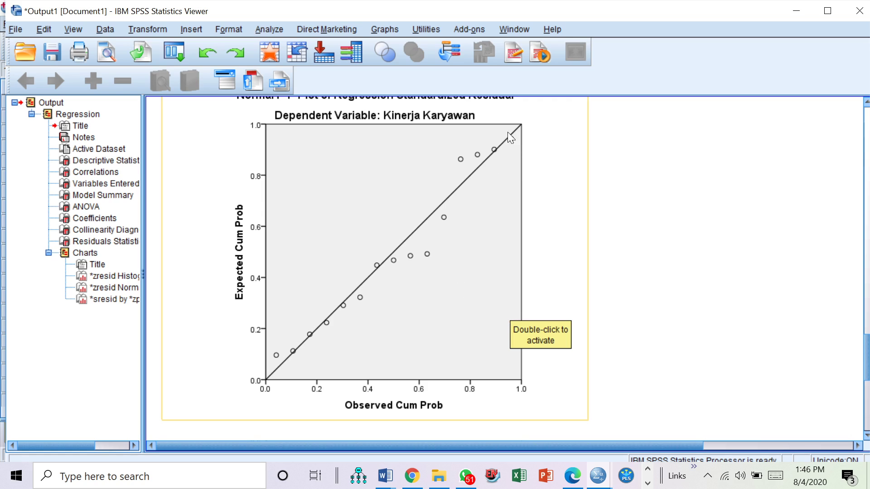
scroll(360, 217, up, 3)
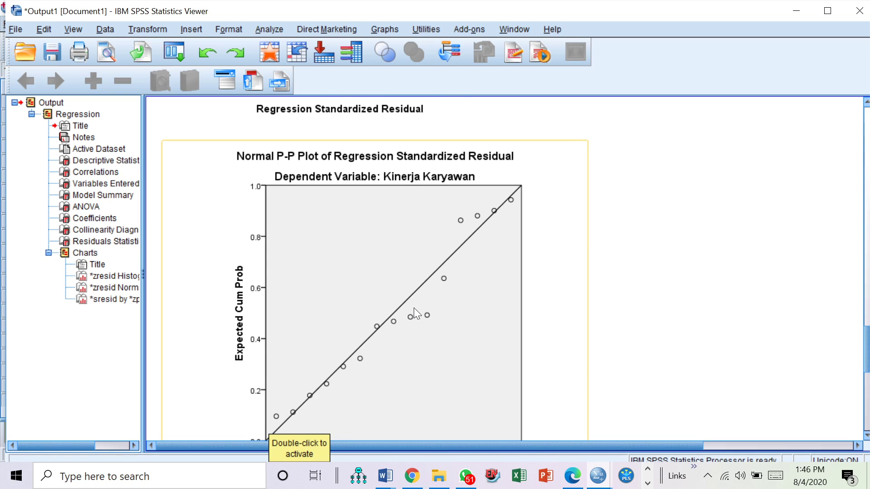
scroll(415, 309, down, 4)
scroll(412, 305, up, 7)
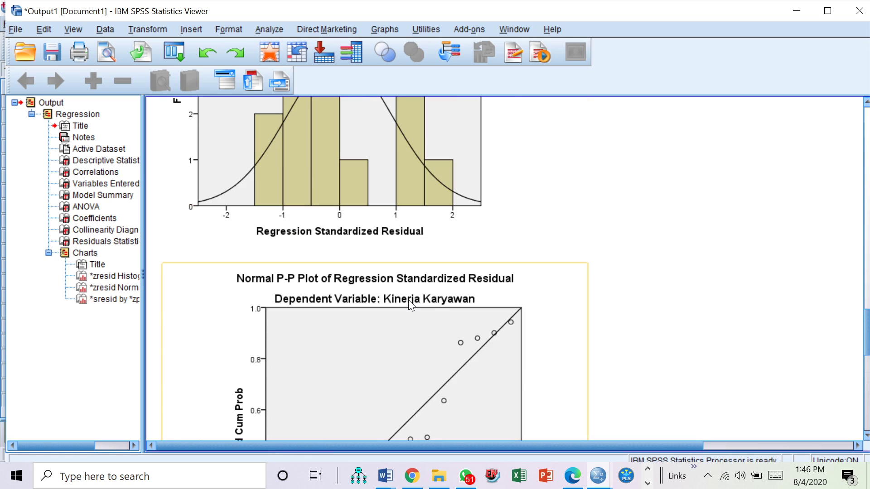
scroll(414, 312, up, 3)
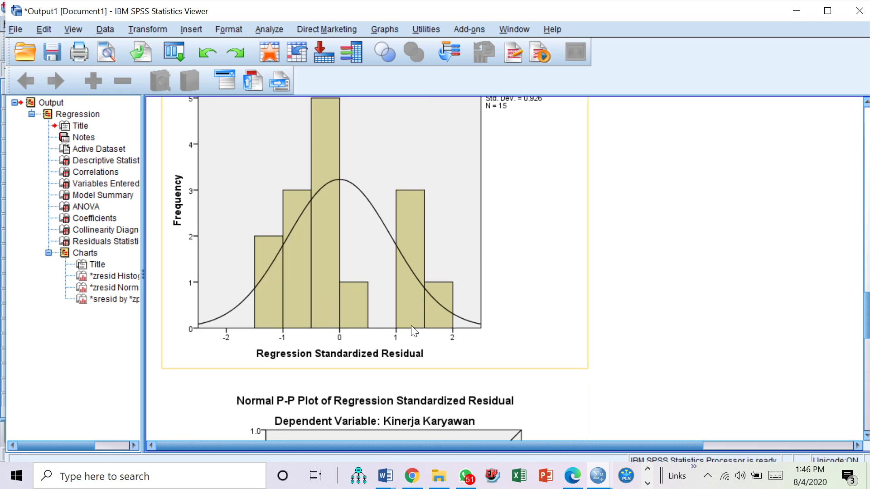
scroll(414, 325, up, 1)
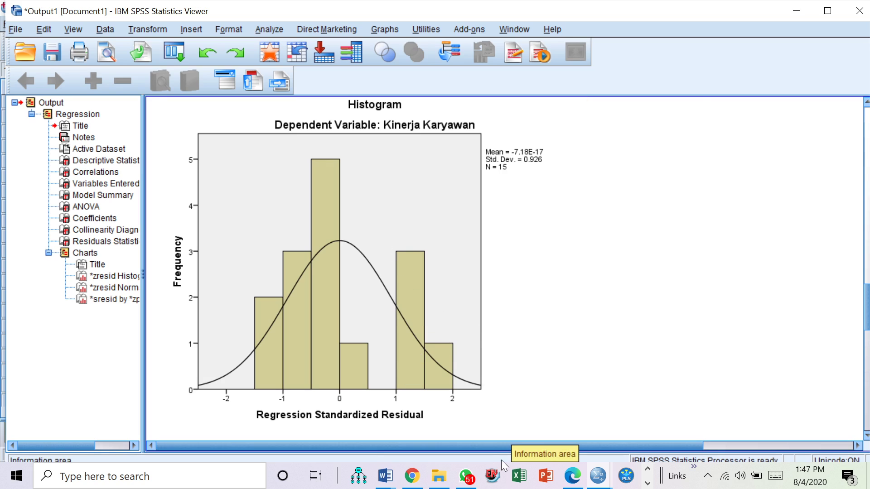
Step: From the data editor, run a One-Sample Kolmogorov-Smirnov test on the Unstandardized Residual variable against the Normal distribution
mouse_move(387, 473)
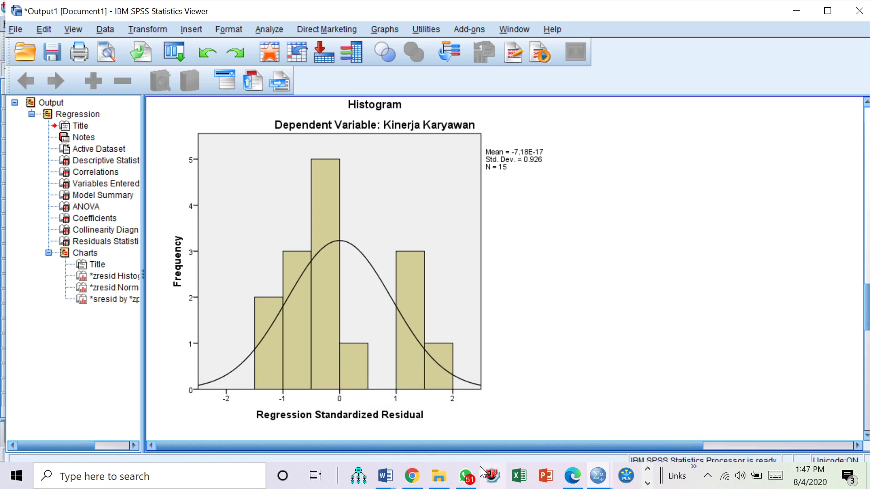
mouse_move(601, 479)
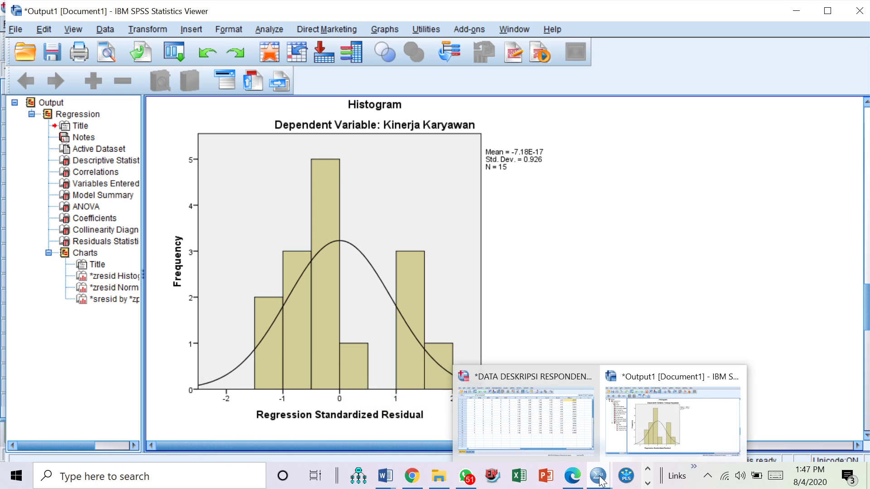
click(571, 437)
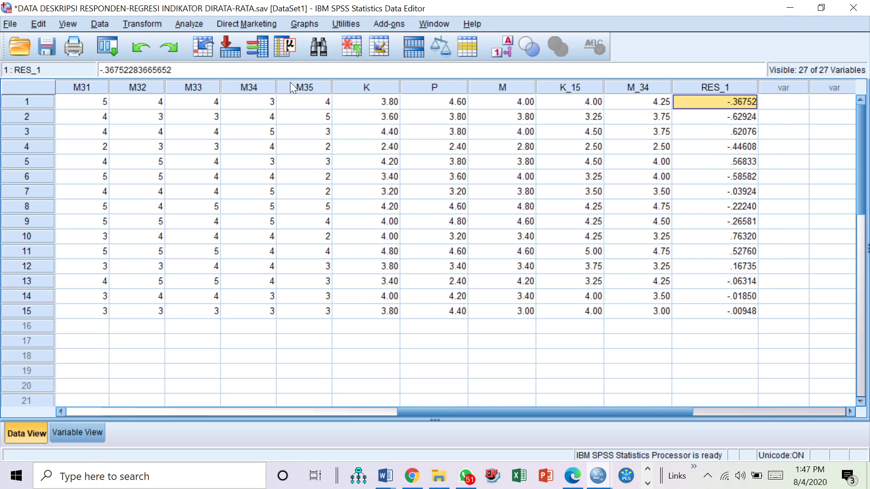
click(186, 25)
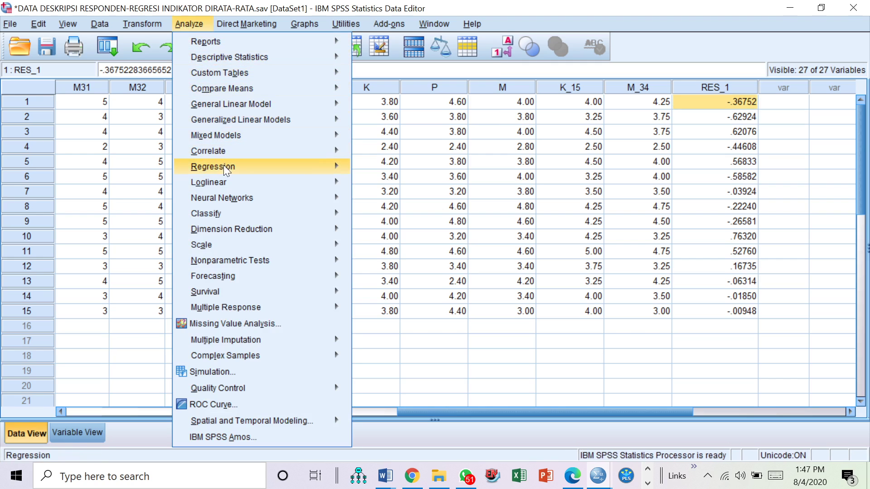
mouse_move(238, 248)
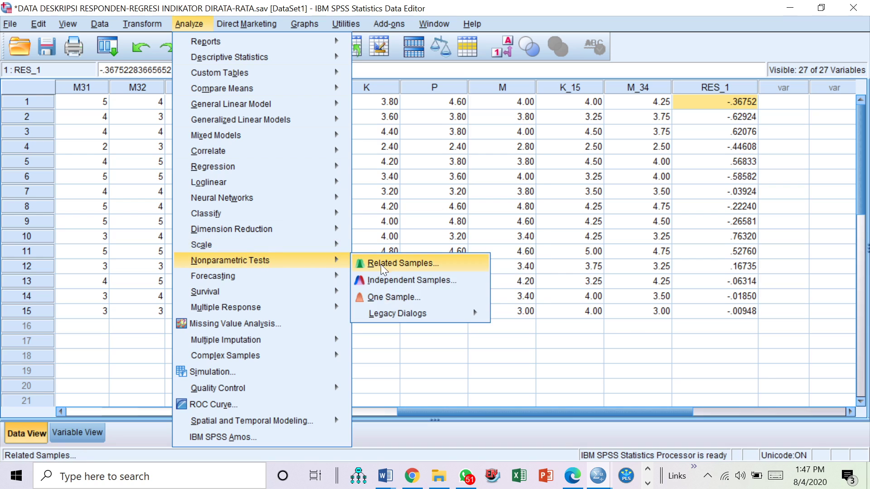
mouse_move(430, 317)
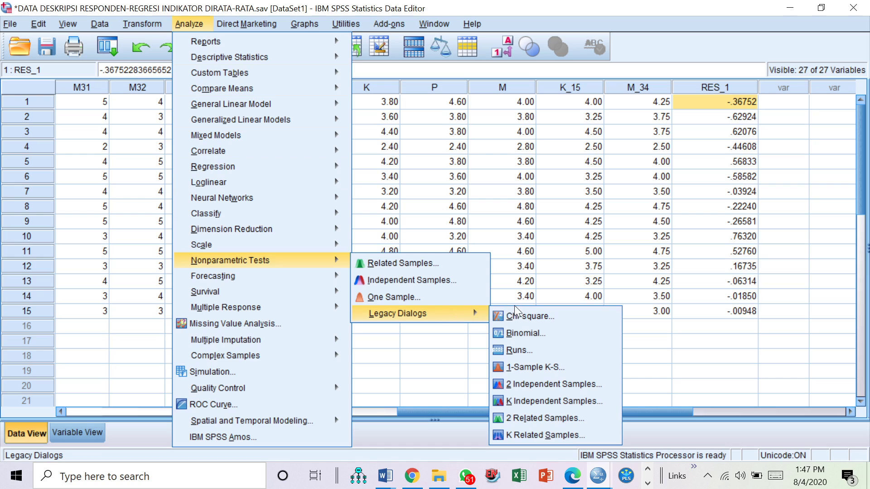
click(549, 375)
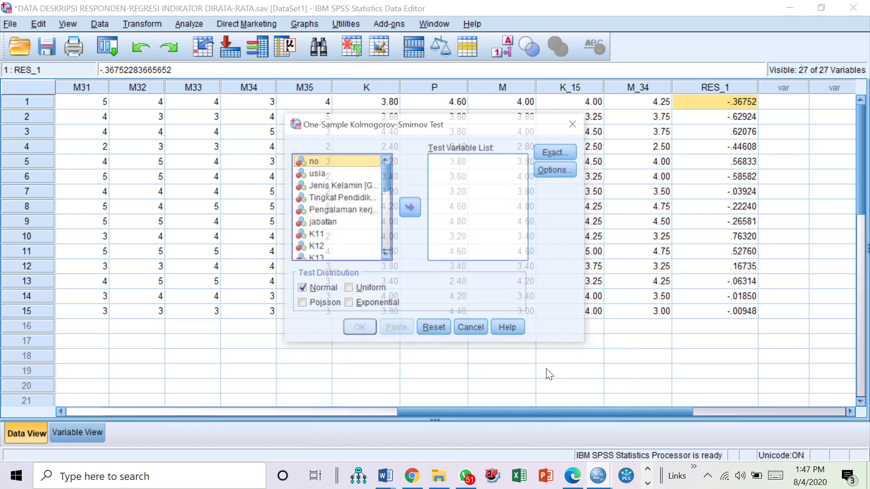
scroll(346, 234, down, 7)
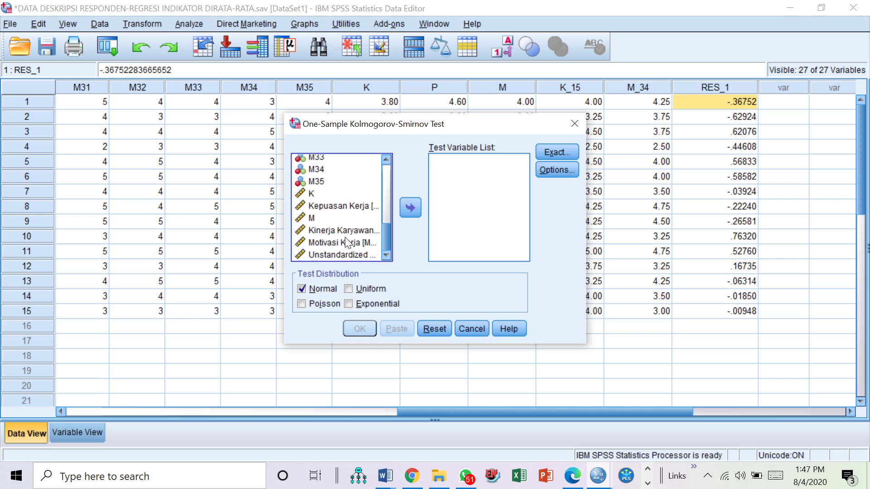
click(348, 255)
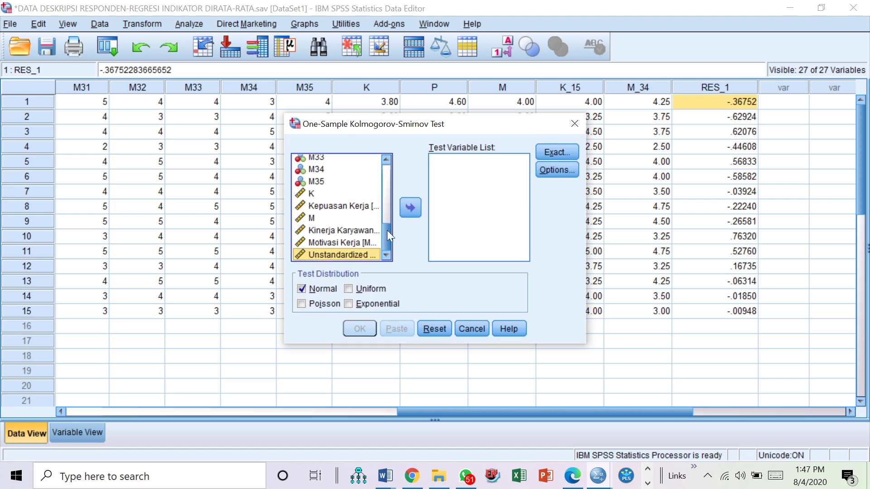
click(410, 207)
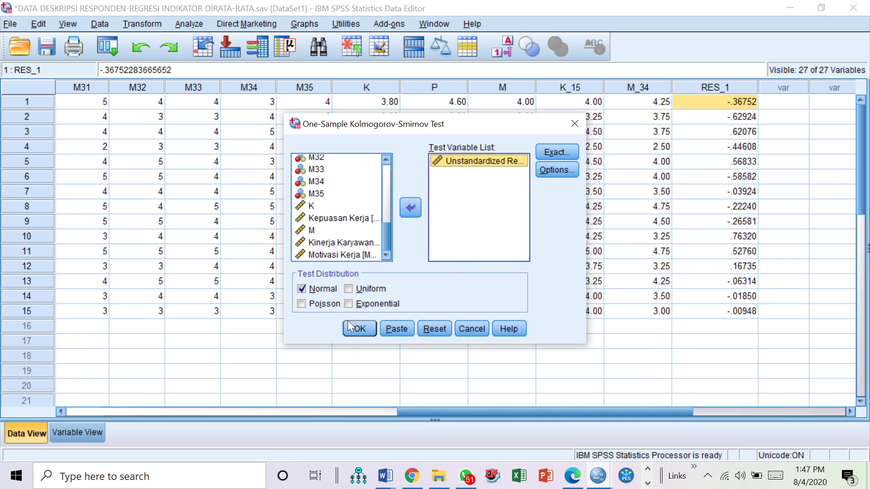
click(356, 330)
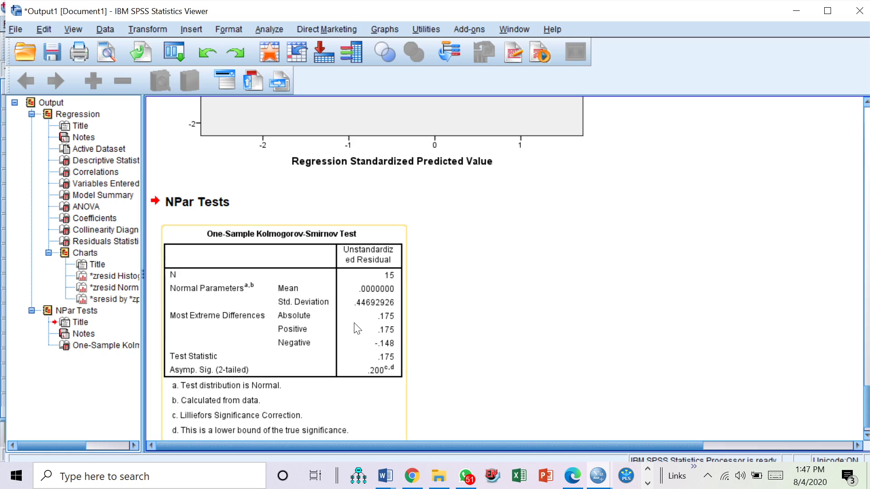
Step: Review the Kolmogorov-Smirnov table, and compare it with the regression charts, the residual histogram and the normal P-P plot
scroll(472, 301, down, 1)
click(392, 369)
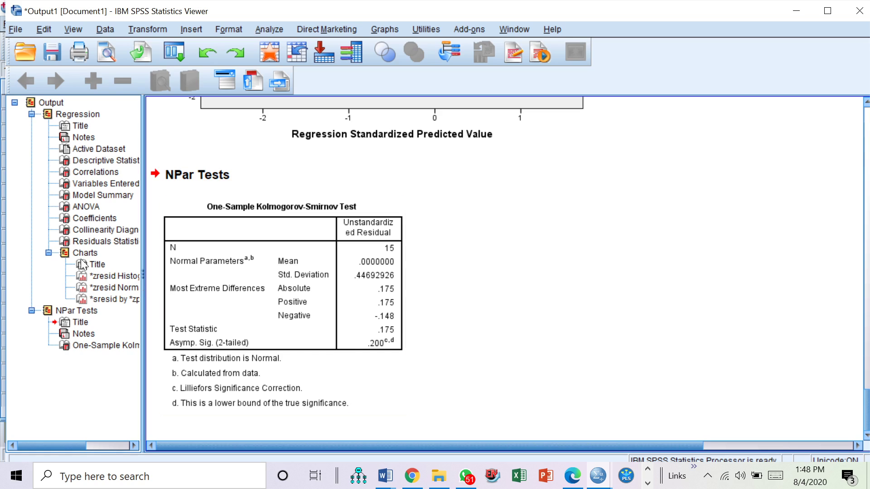
click(91, 243)
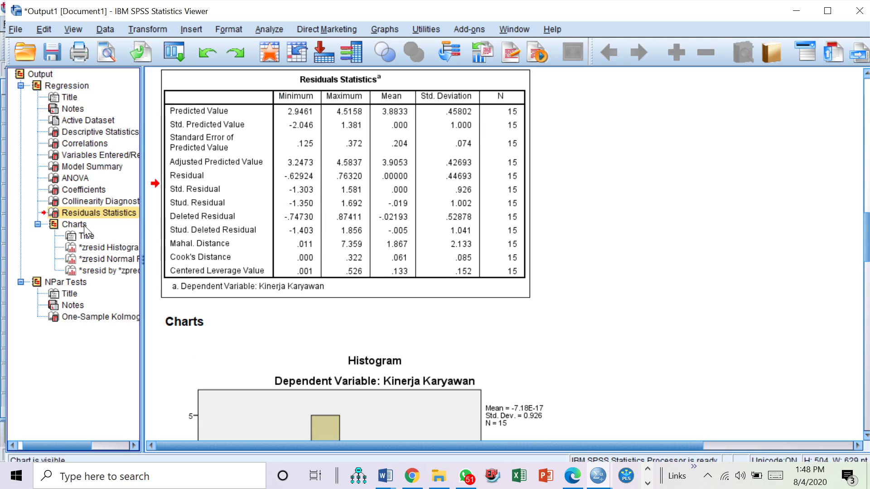
click(74, 225)
scroll(550, 258, down, 5)
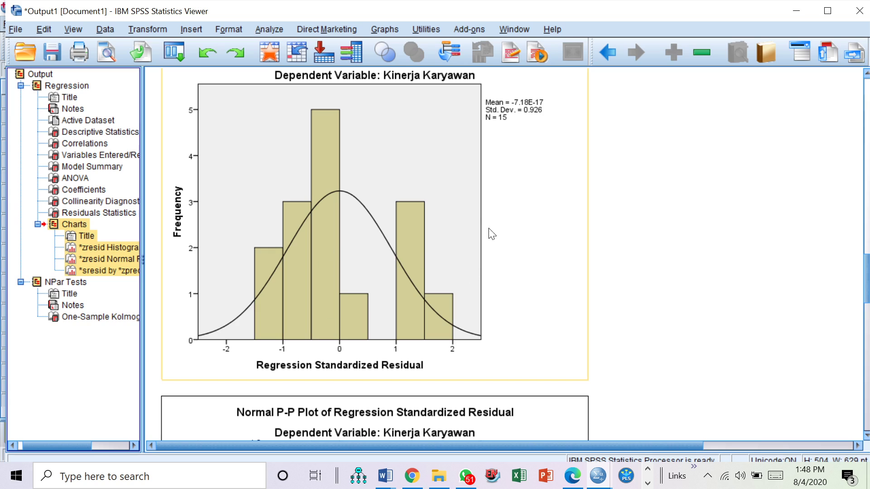
scroll(471, 227, up, 2)
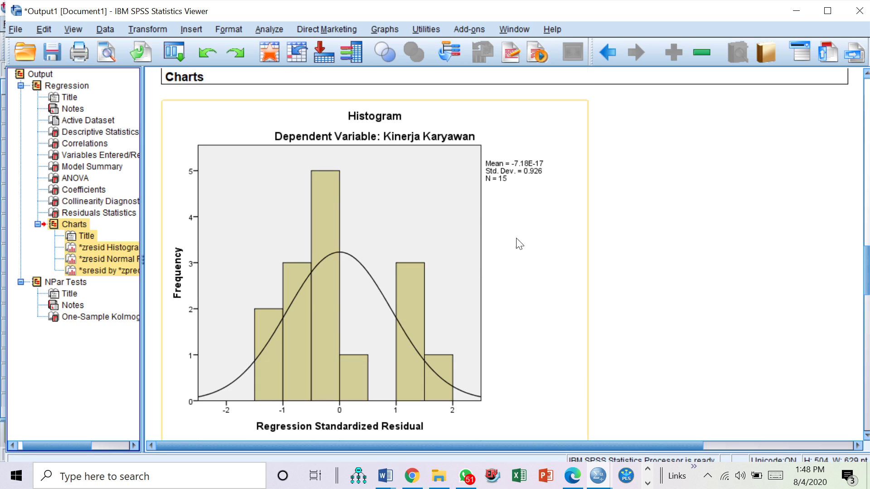
click(671, 243)
scroll(507, 245, down, 8)
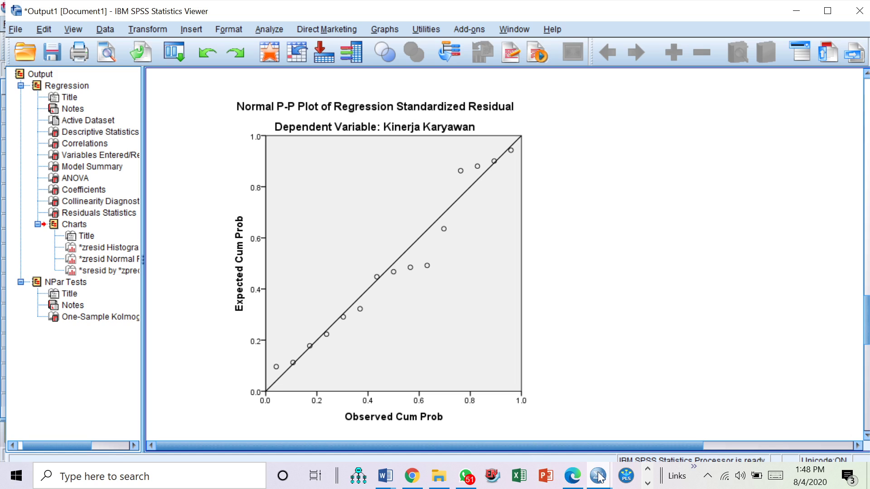
Step: Go back to the One-Sample Kolmogorov-Smirnov table in the output and examine its Asymp. Sig. (2-tailed) row
mouse_move(580, 479)
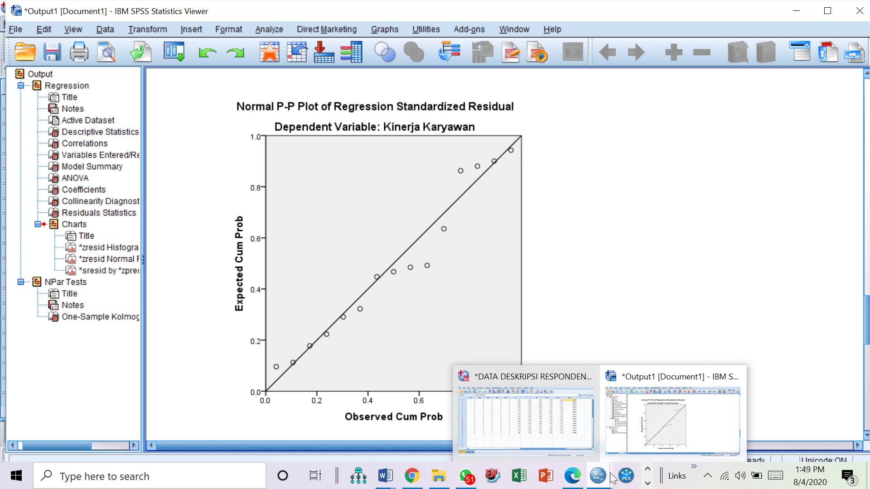
click(660, 428)
scroll(332, 331, down, 10)
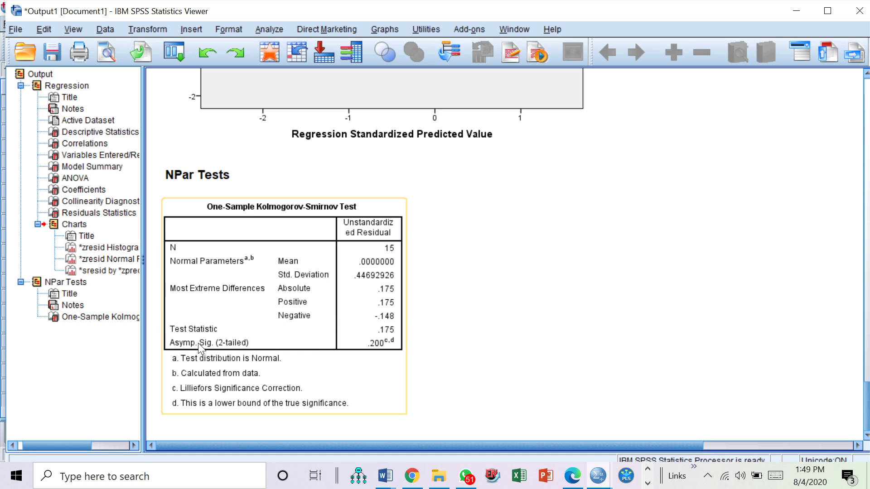
click(703, 333)
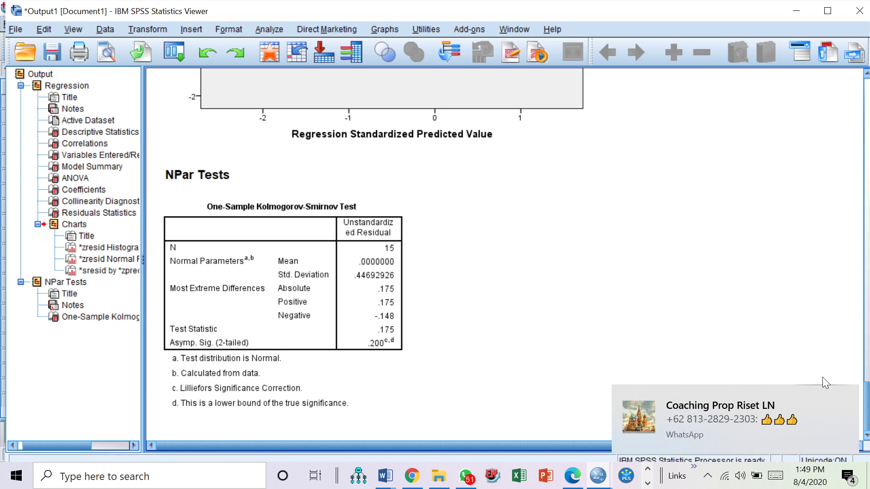
click(846, 400)
click(396, 388)
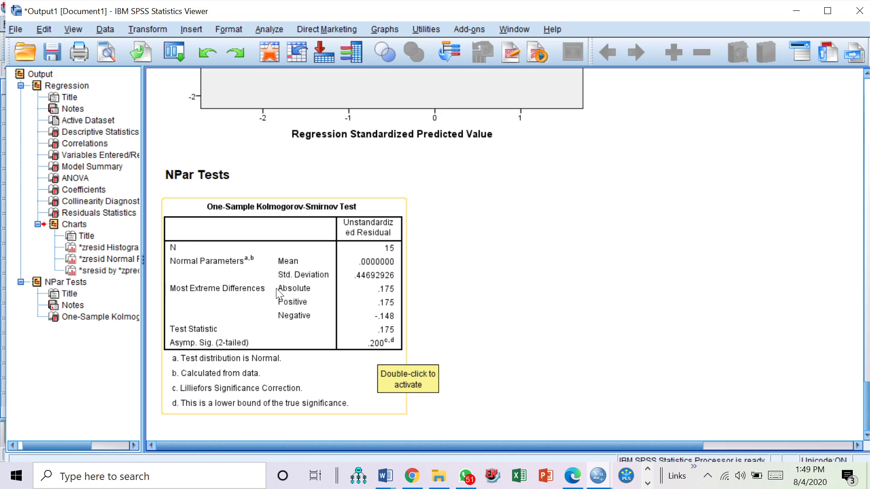
Step: Check for multicollinearity using the Tolerance and VIF values in the Coefficients table and the Pearson correlations between the predictors
scroll(806, 208, up, 15)
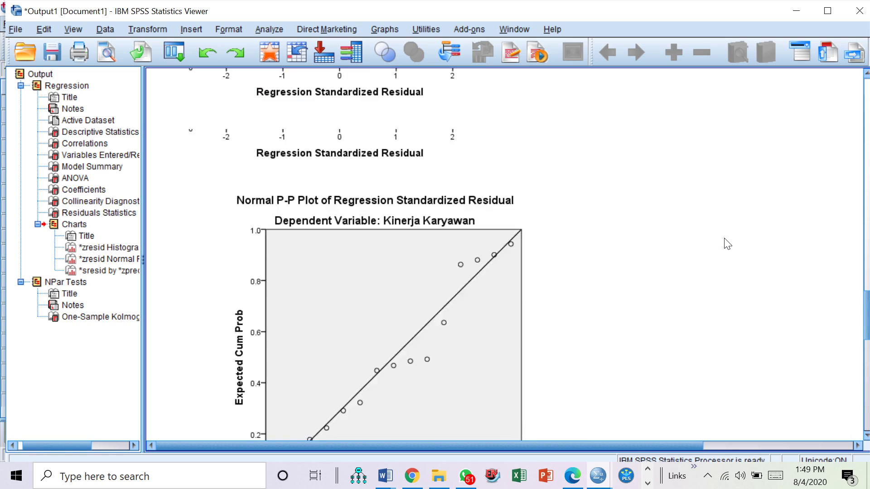
scroll(728, 243, up, 20)
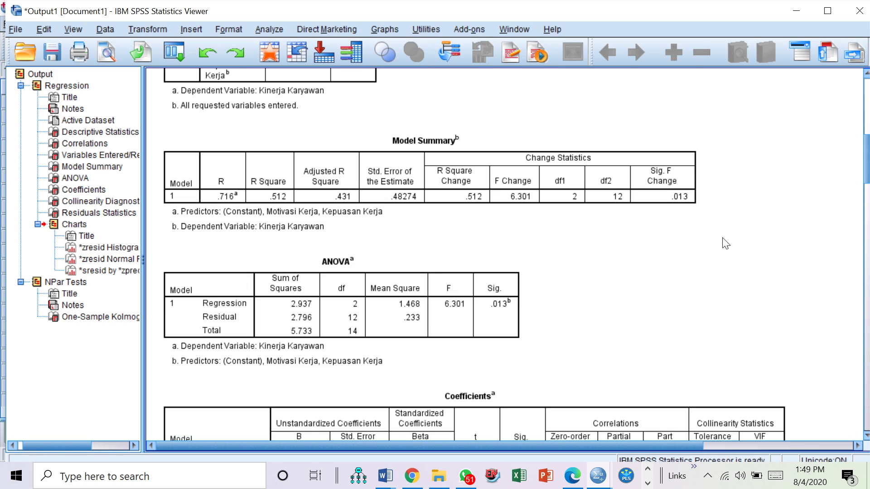
scroll(726, 243, up, 15)
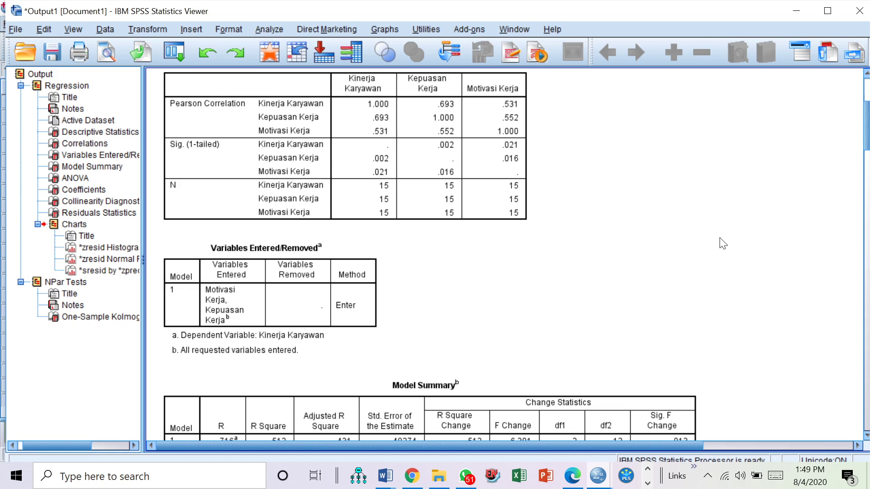
scroll(722, 244, down, 12)
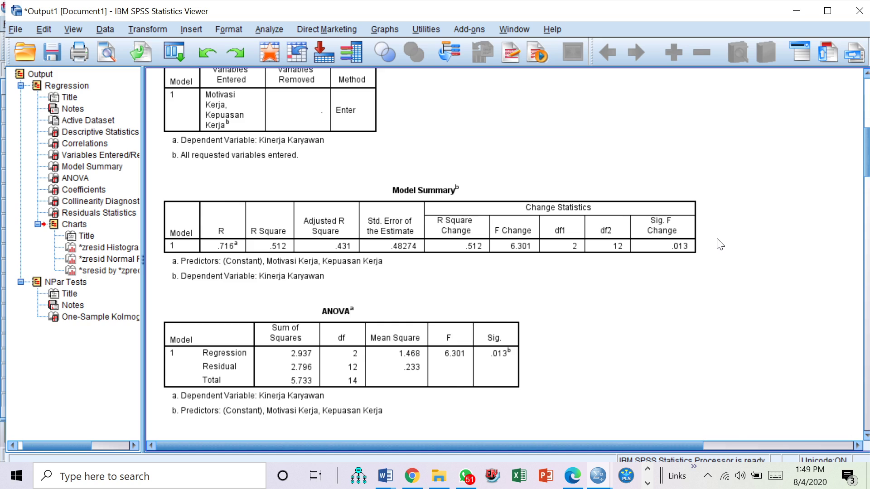
scroll(721, 245, down, 10)
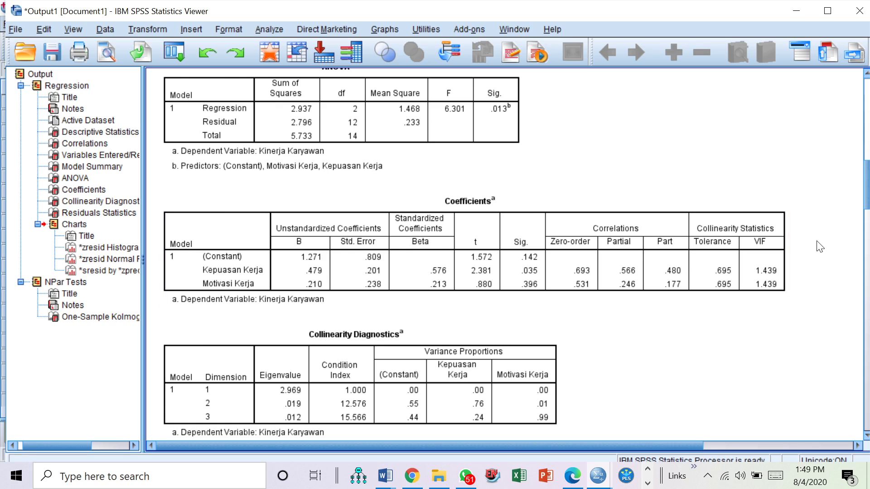
scroll(818, 244, up, 3)
scroll(818, 245, down, 3)
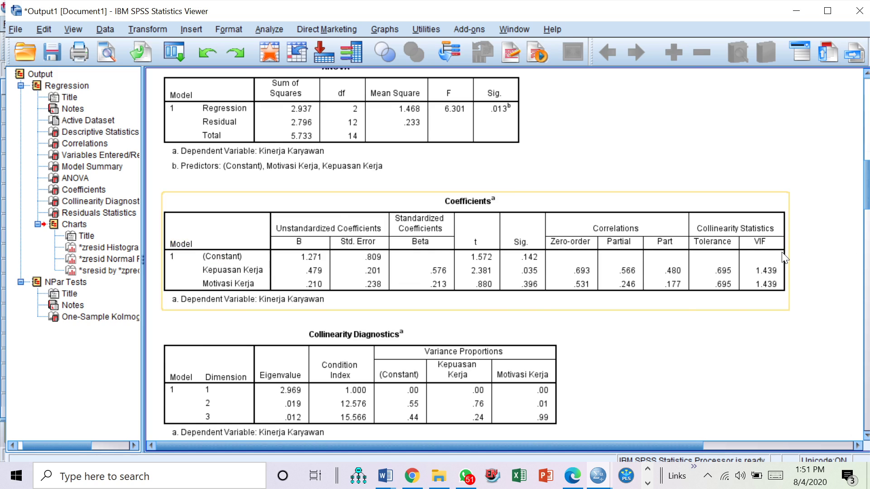
scroll(786, 258, up, 15)
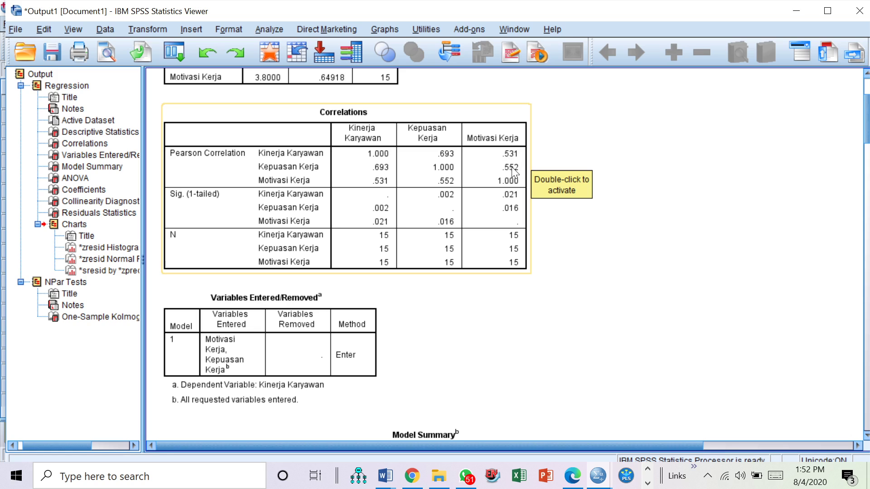
scroll(501, 193, down, 3)
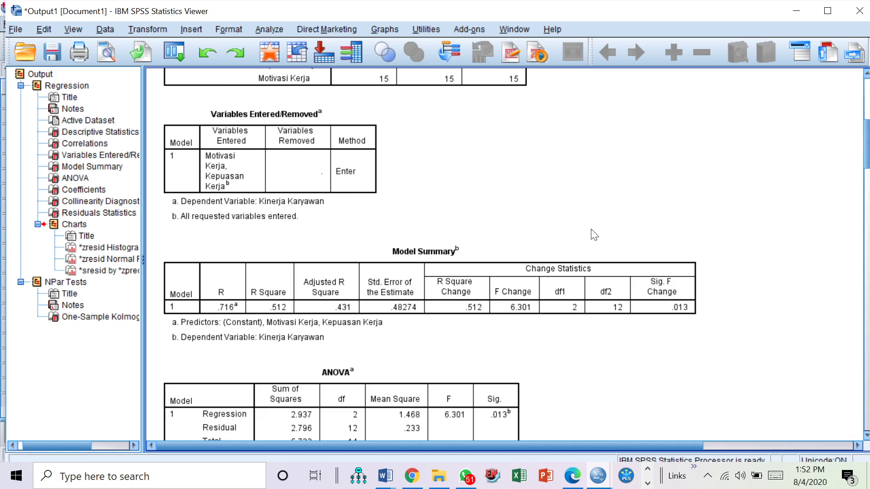
Step: Examine the scatterplot of studentized residuals against standardized predicted values to check for heteroscedasticity
scroll(595, 234, down, 5)
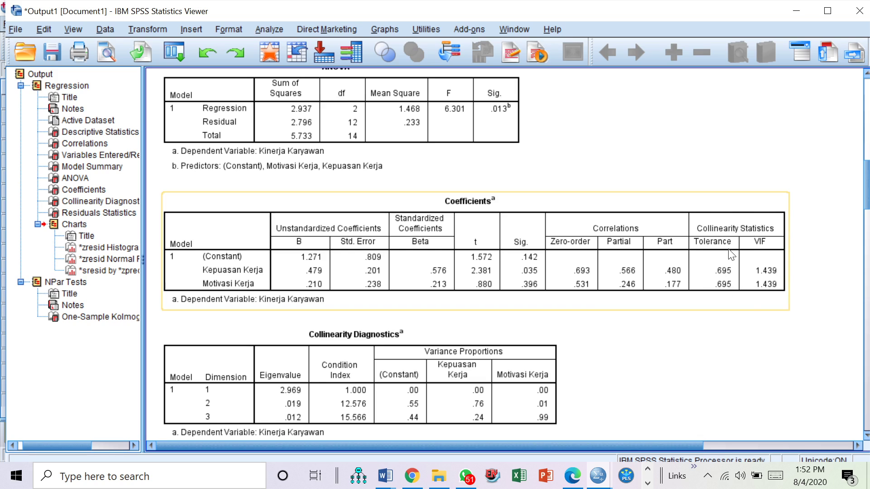
scroll(707, 259, down, 5)
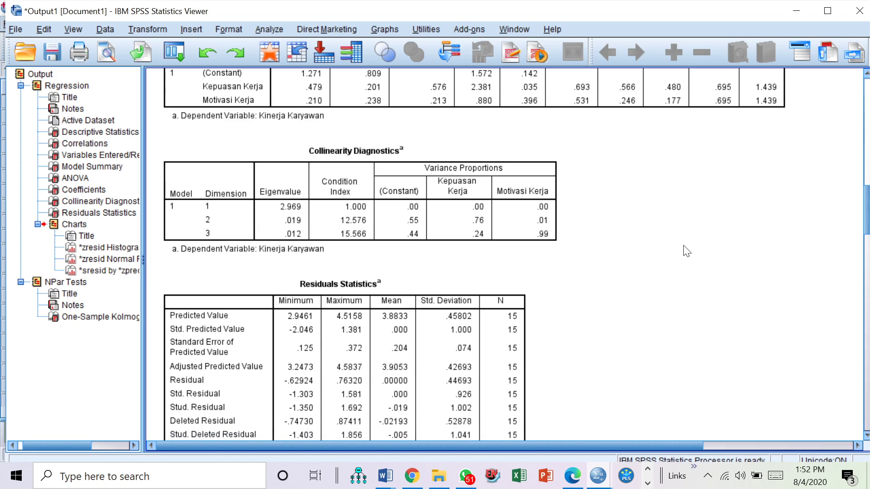
scroll(680, 245, down, 15)
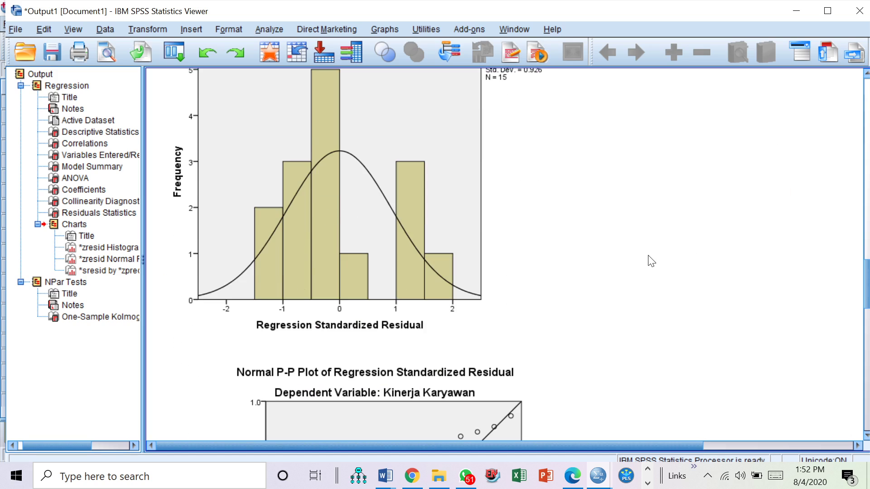
scroll(652, 261, down, 15)
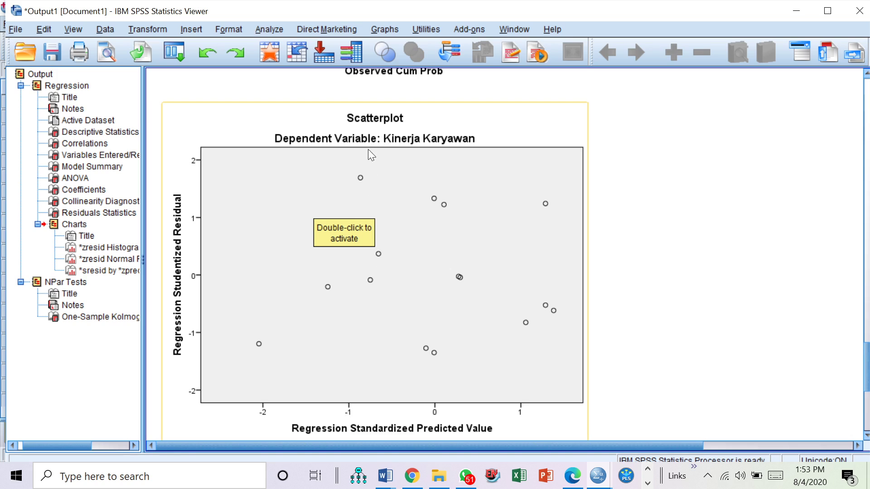
scroll(517, 195, down, 4)
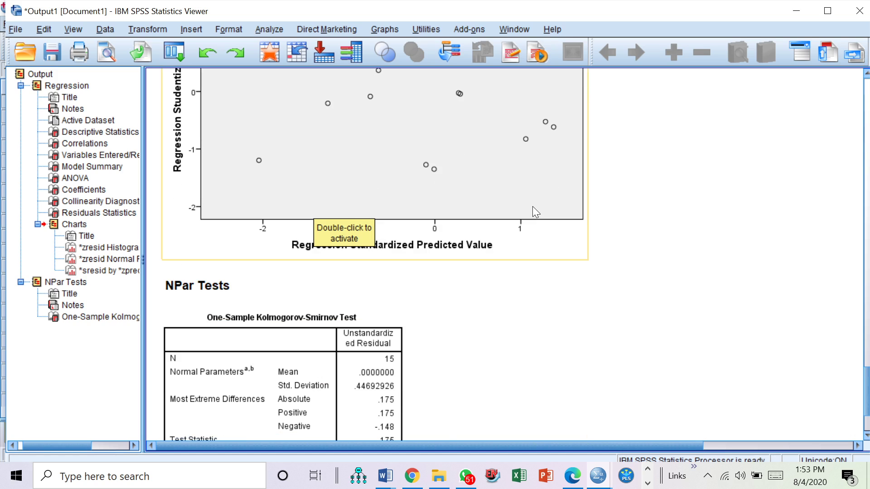
Step: Look at the copy and export options for the scatterplot, the normal P-P plot and the output document
scroll(461, 194, up, 3)
right_click(453, 212)
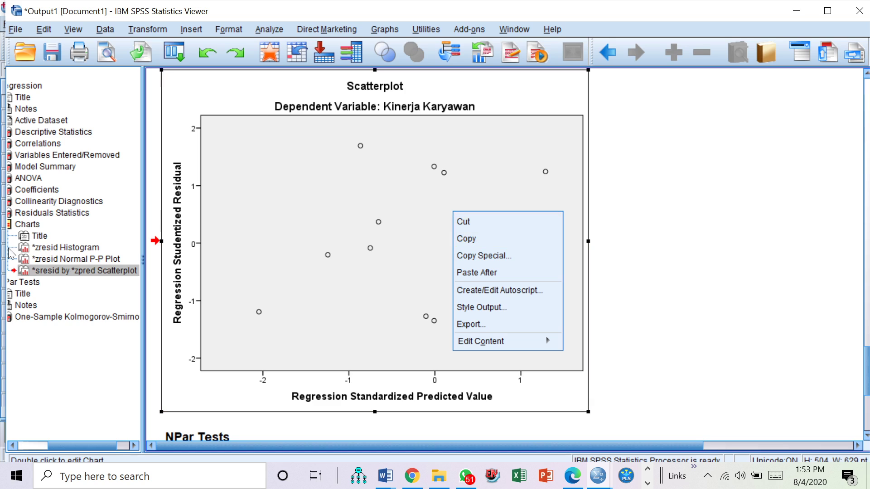
scroll(474, 268, up, 8)
right_click(439, 150)
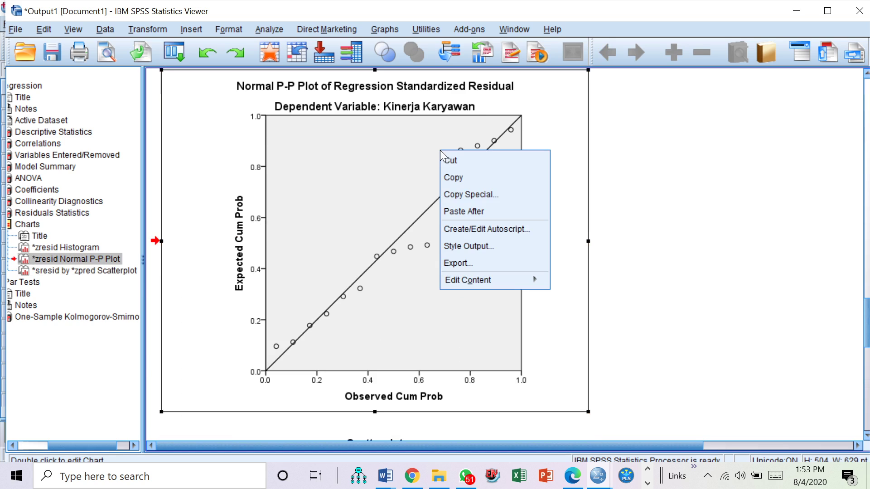
scroll(164, 252, up, 1)
scroll(165, 253, up, 8)
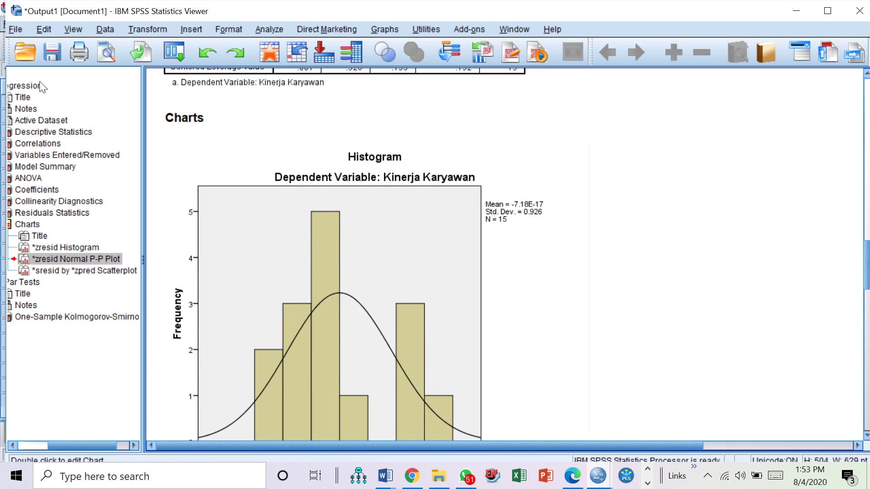
click(20, 30)
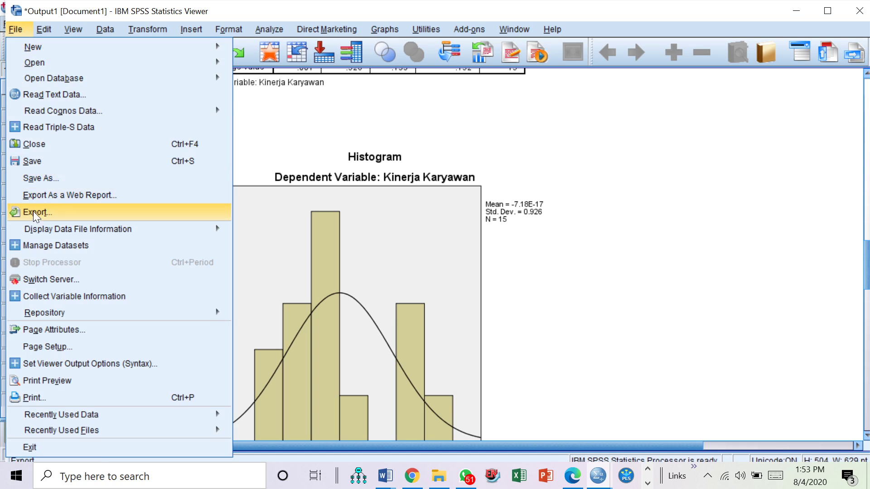
click(707, 170)
Step: Review the Residuals Statistics table, the three residual charts and the One-Sample Kolmogorov-Smirnov table once more
scroll(684, 195, up, 5)
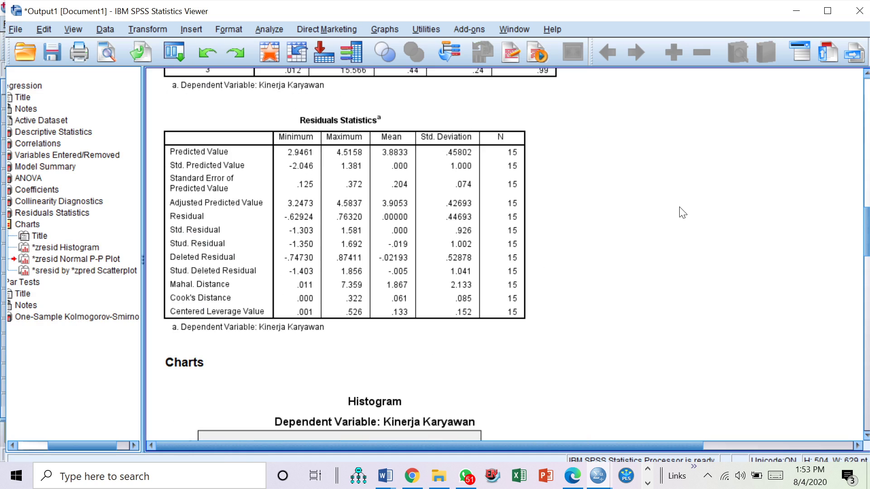
scroll(674, 202, down, 5)
scroll(673, 204, down, 2)
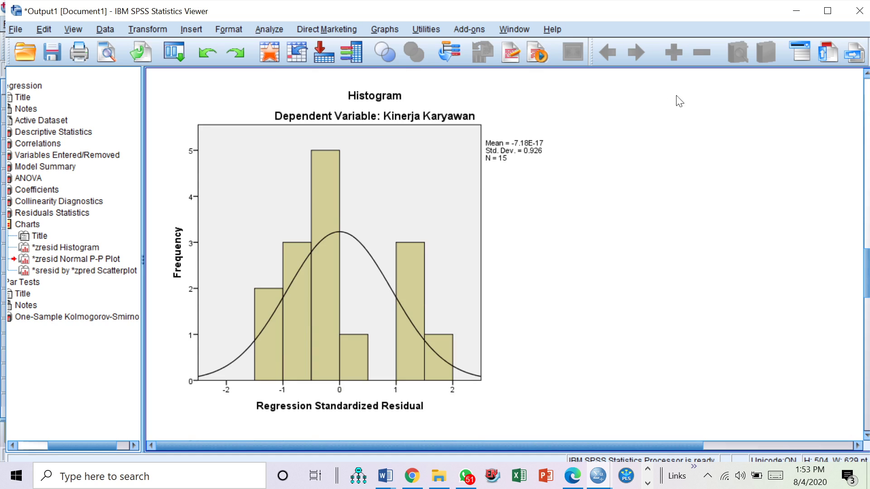
scroll(617, 186, down, 15)
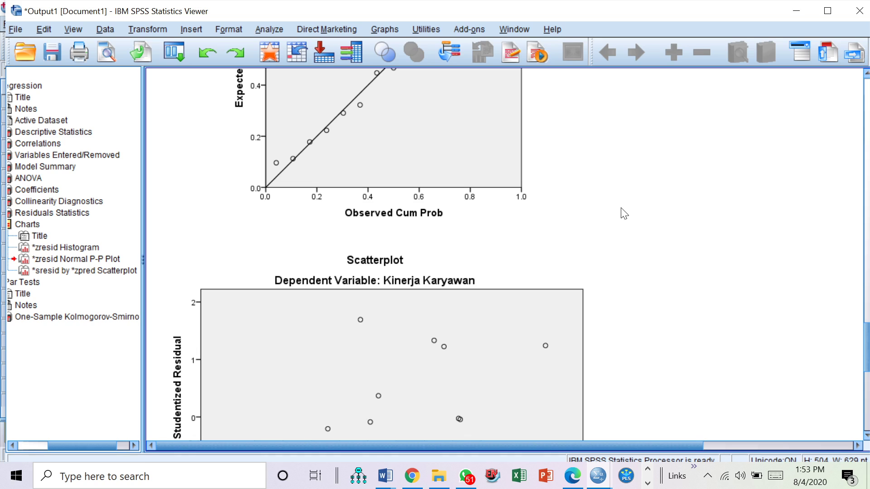
scroll(623, 215, down, 5)
scroll(624, 216, down, 6)
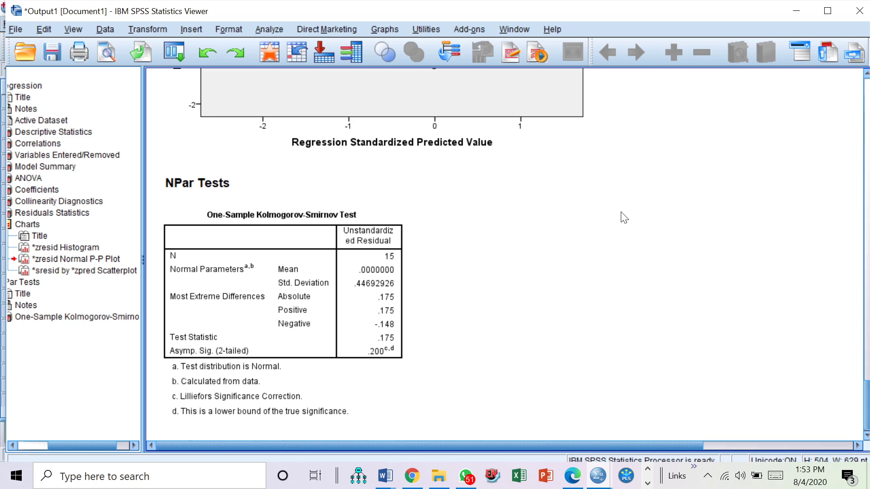
Step: Go back to the Model Summary table and examine R, R Square and Adjusted R Square, dismissing the chat notification
scroll(624, 217, up, 20)
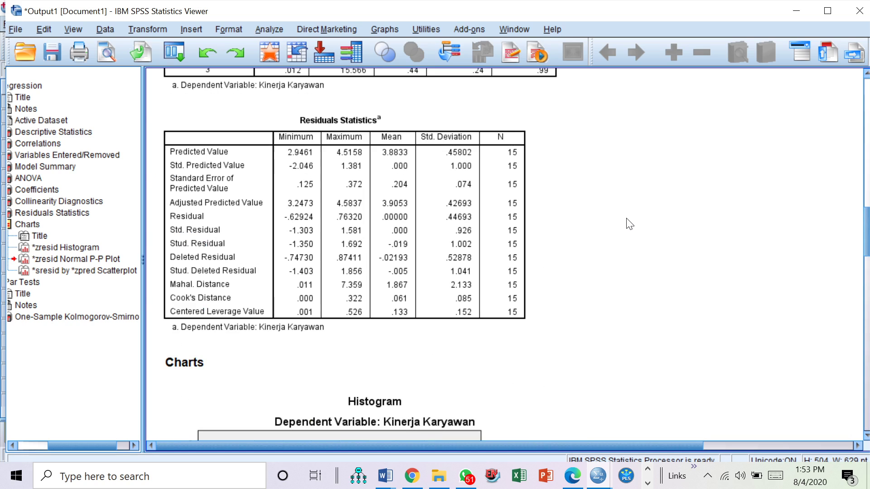
scroll(630, 225, up, 5)
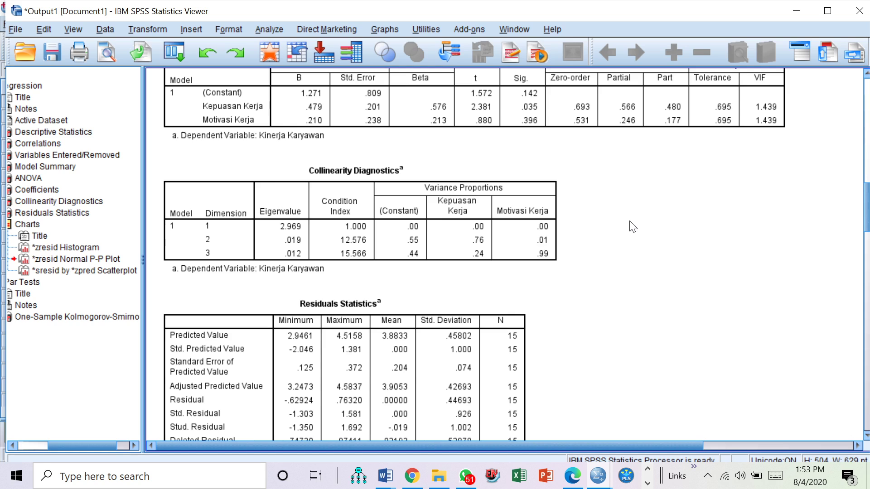
scroll(633, 227, up, 3)
scroll(633, 235, up, 3)
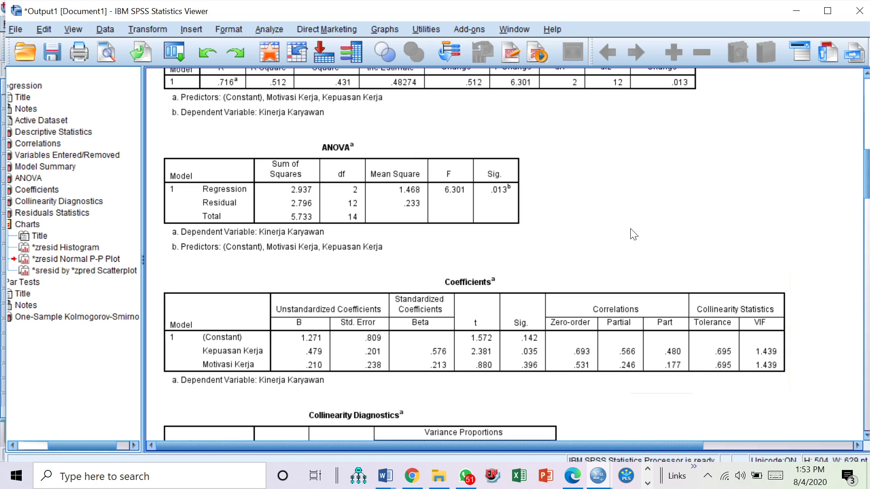
scroll(632, 238, up, 2)
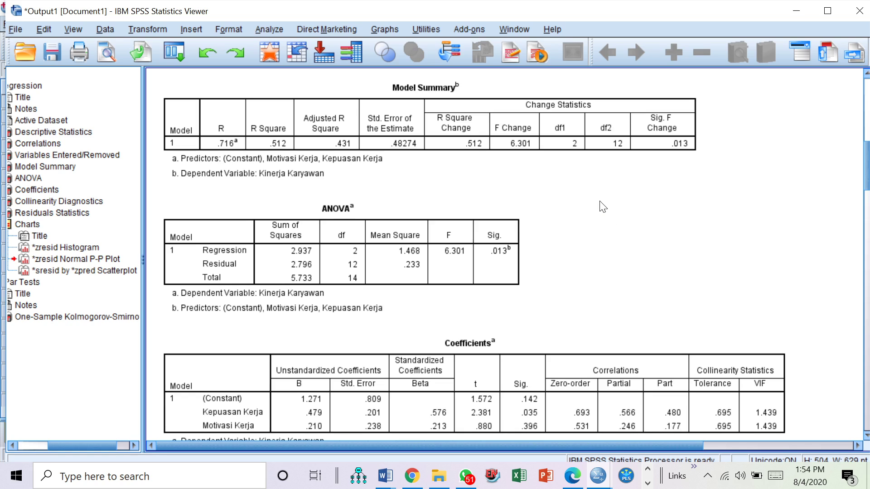
click(578, 380)
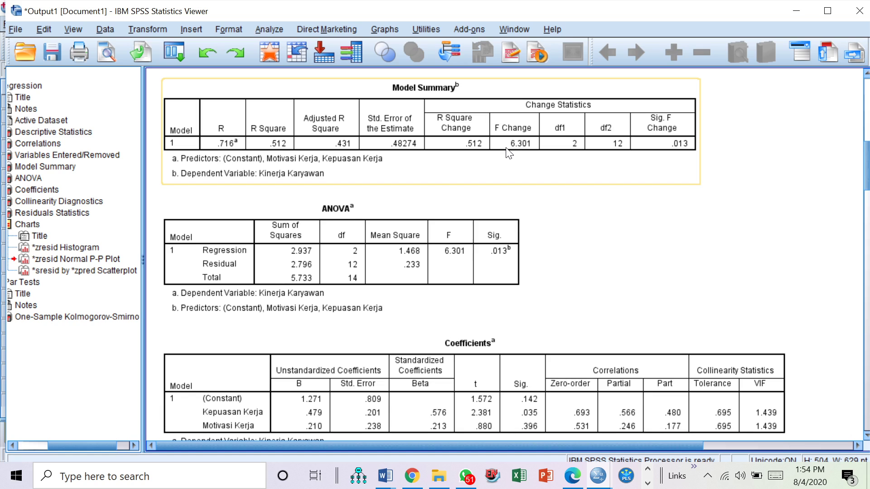
scroll(499, 159, up, 2)
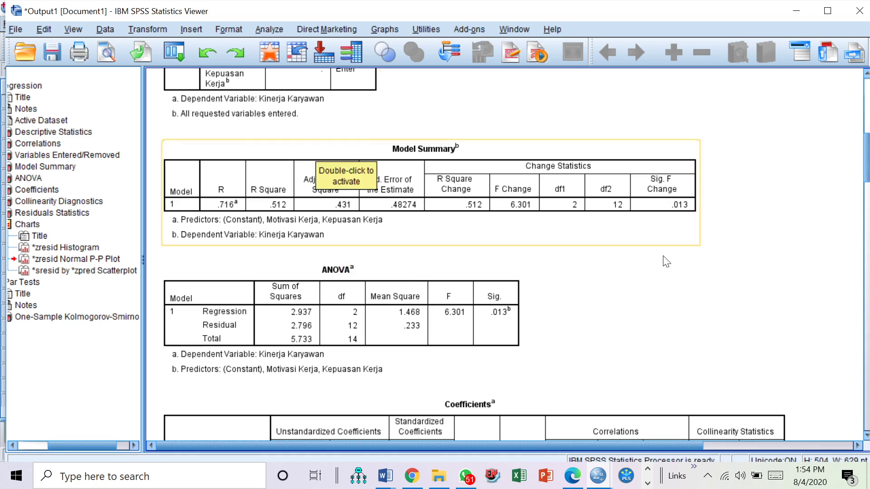
click(285, 114)
click(298, 179)
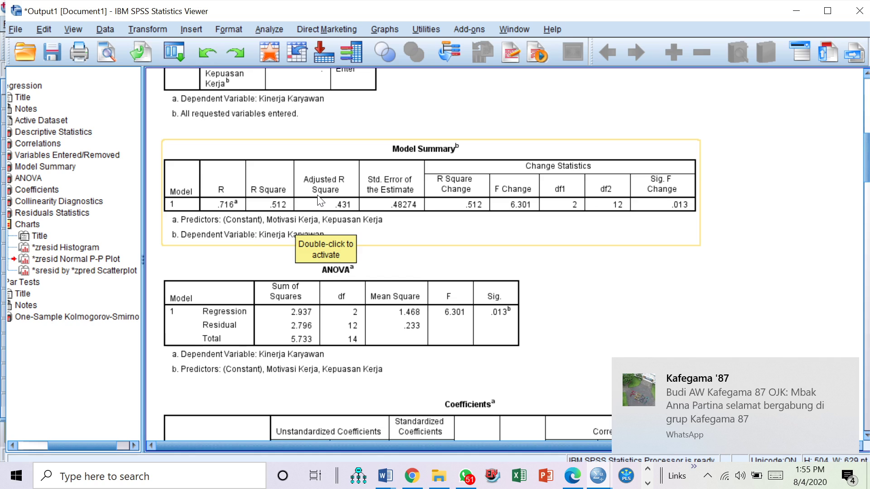
click(845, 371)
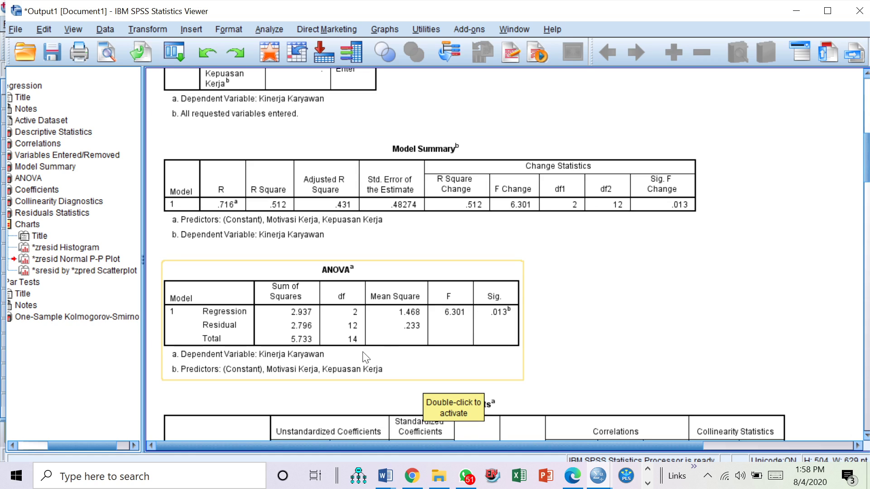
Step: Examine the F and Sig. values in the ANOVA table for the simultaneous test, dismissing incoming chat notifications
scroll(303, 344, down, 3)
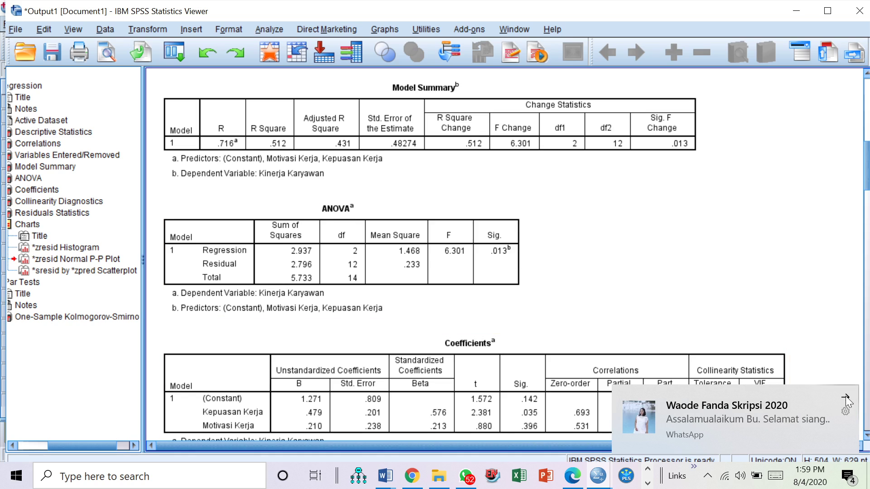
click(847, 397)
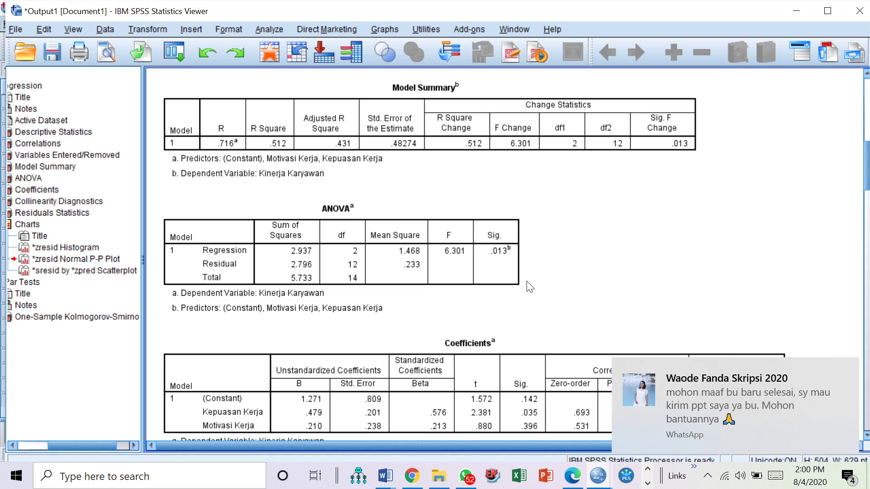
scroll(521, 281, up, 3)
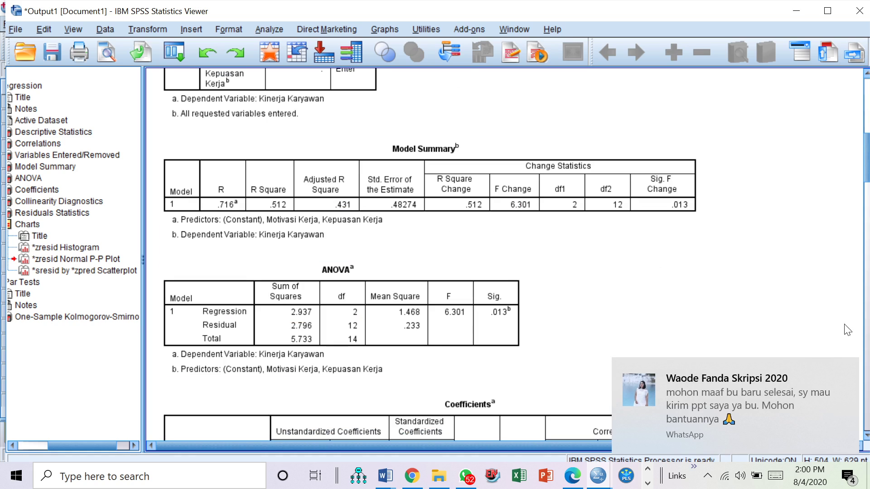
click(845, 371)
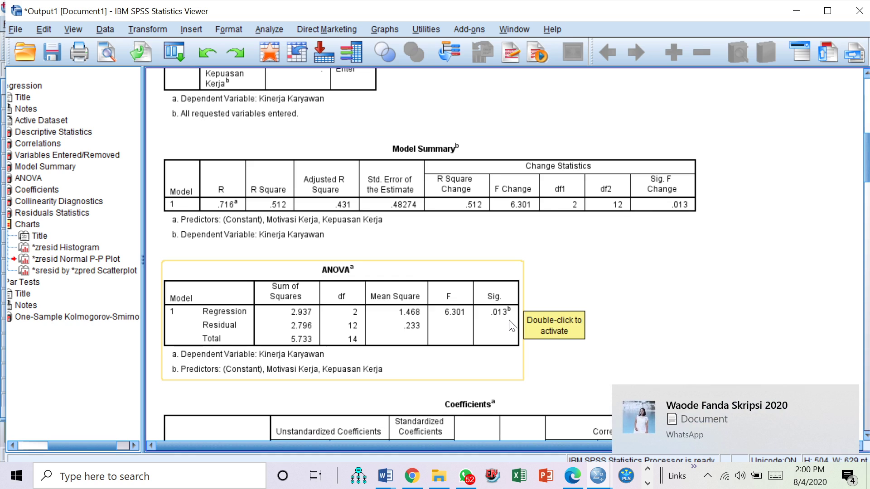
click(845, 408)
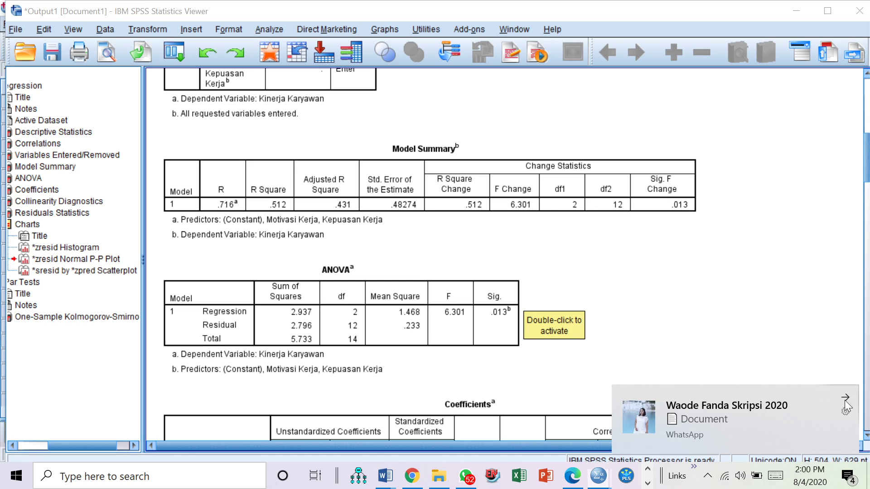
click(845, 401)
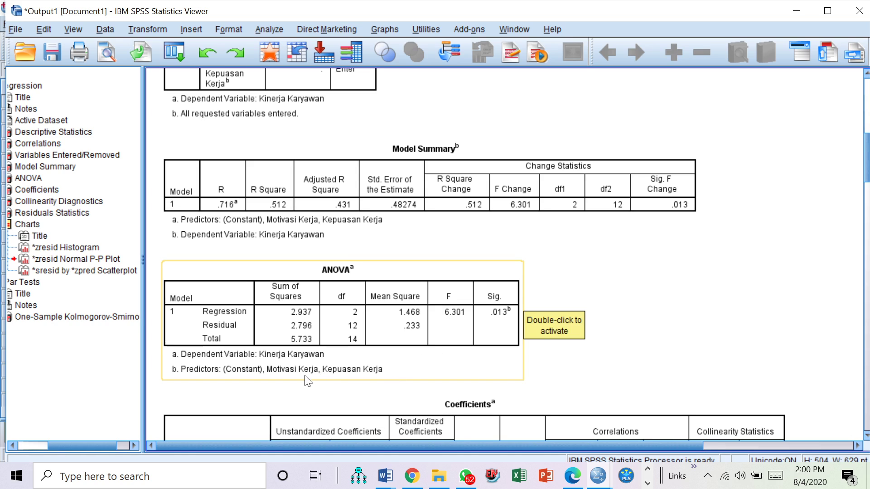
click(856, 401)
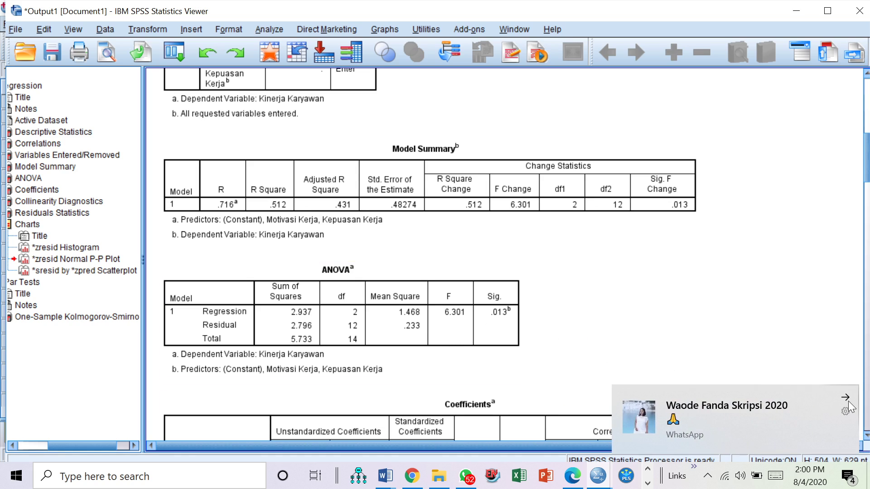
click(849, 404)
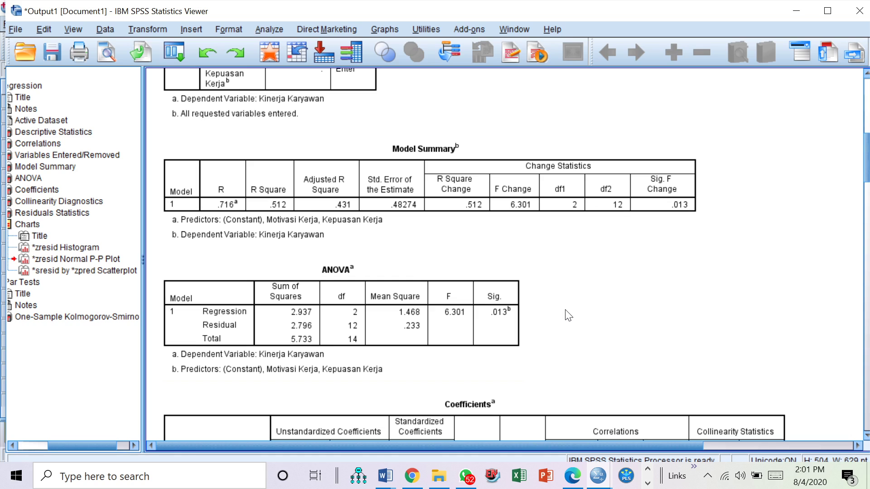
Step: Examine the B, t and Sig. values of the constant and both predictors in the Coefficients table, dismissing chat notifications
scroll(568, 316, down, 3)
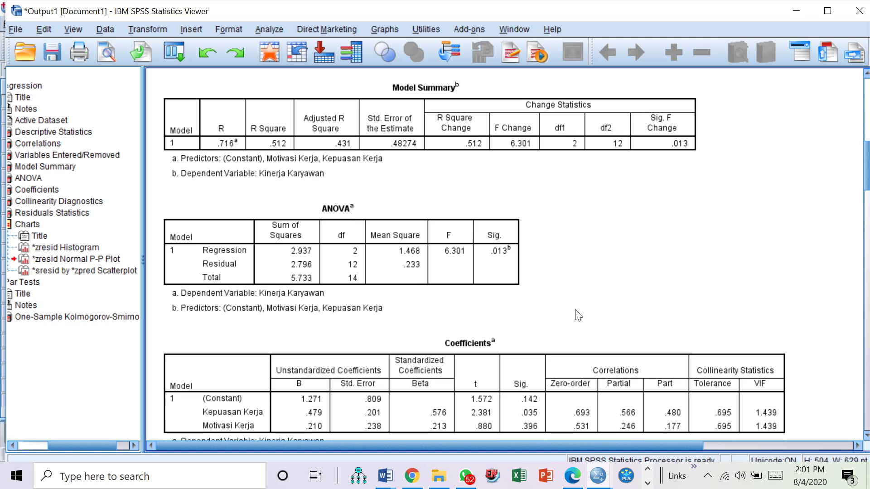
scroll(585, 300, down, 9)
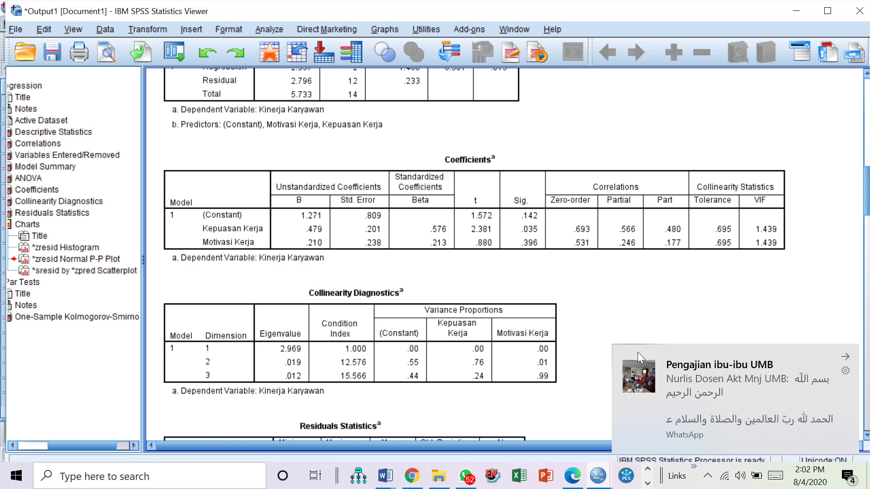
click(845, 357)
click(316, 246)
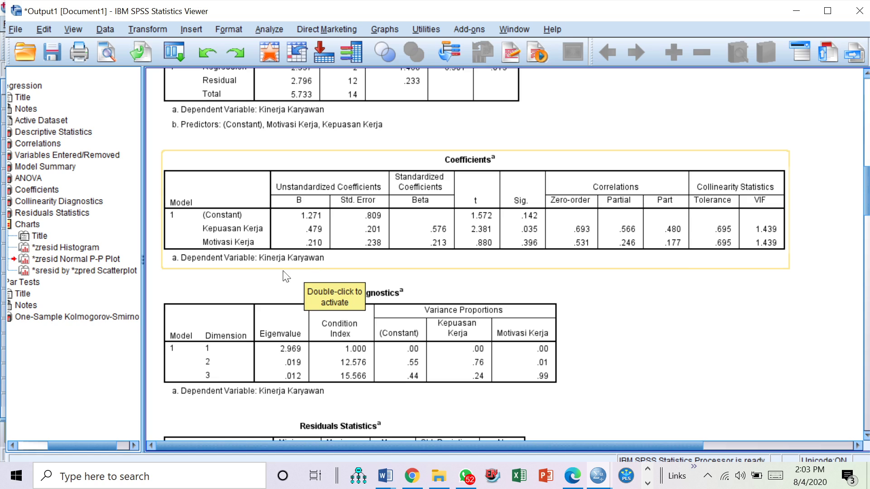
click(176, 292)
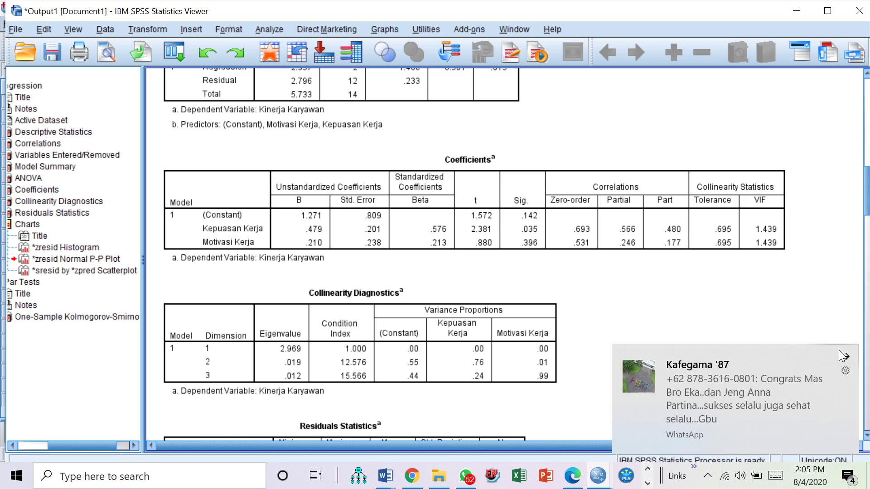
click(843, 356)
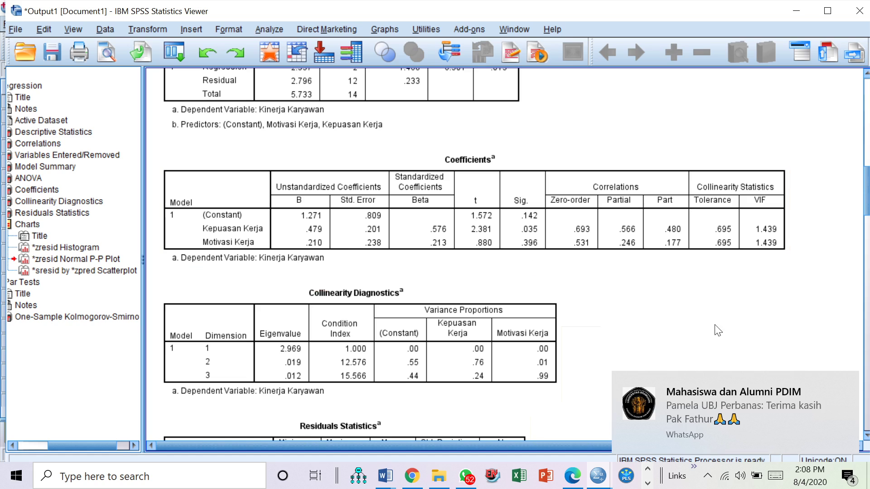
click(846, 384)
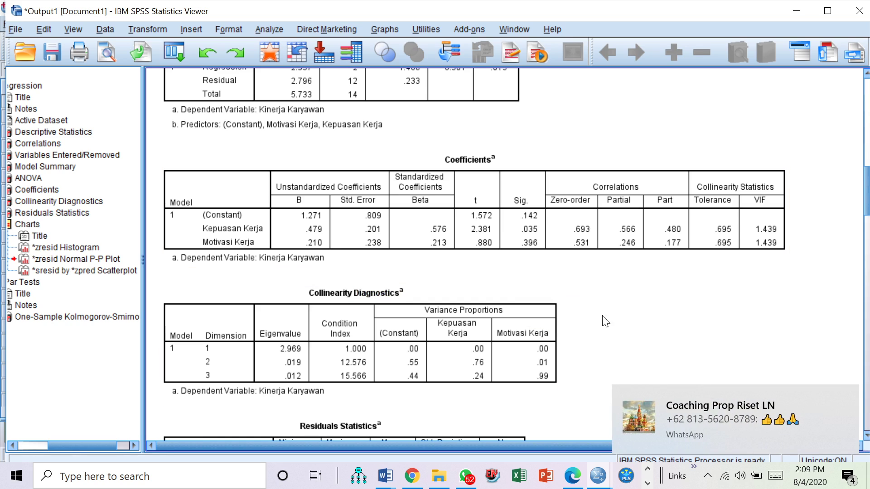
click(846, 398)
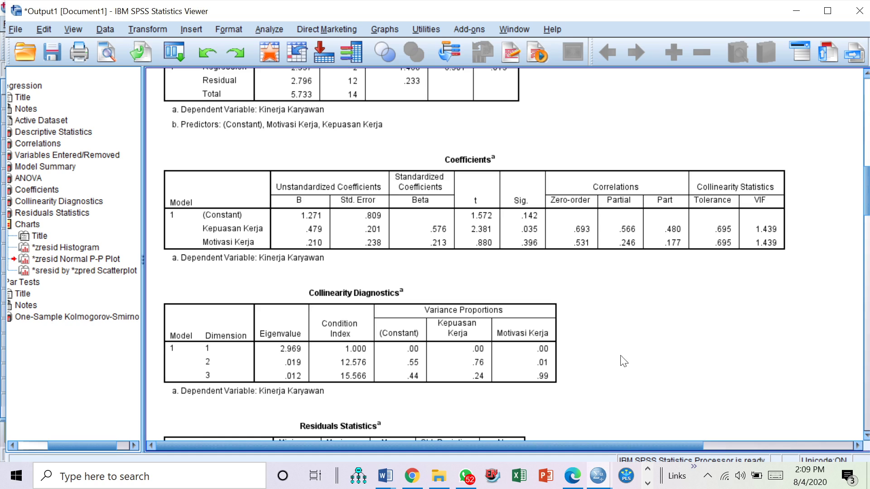